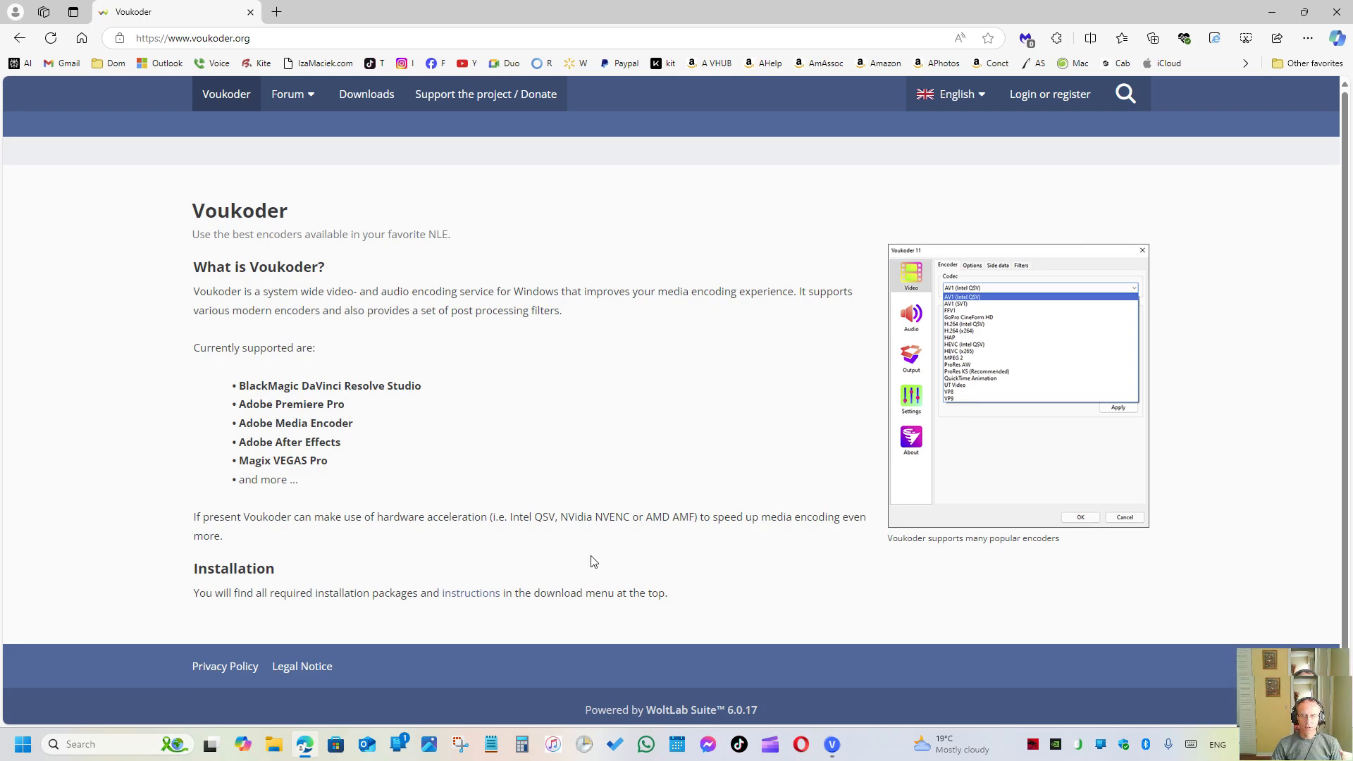
# - Switch to VEGAS Pro and open a fresh Render As dialog for the FLOSSER project
pyautogui.click(832, 744)
pyautogui.click(831, 744)
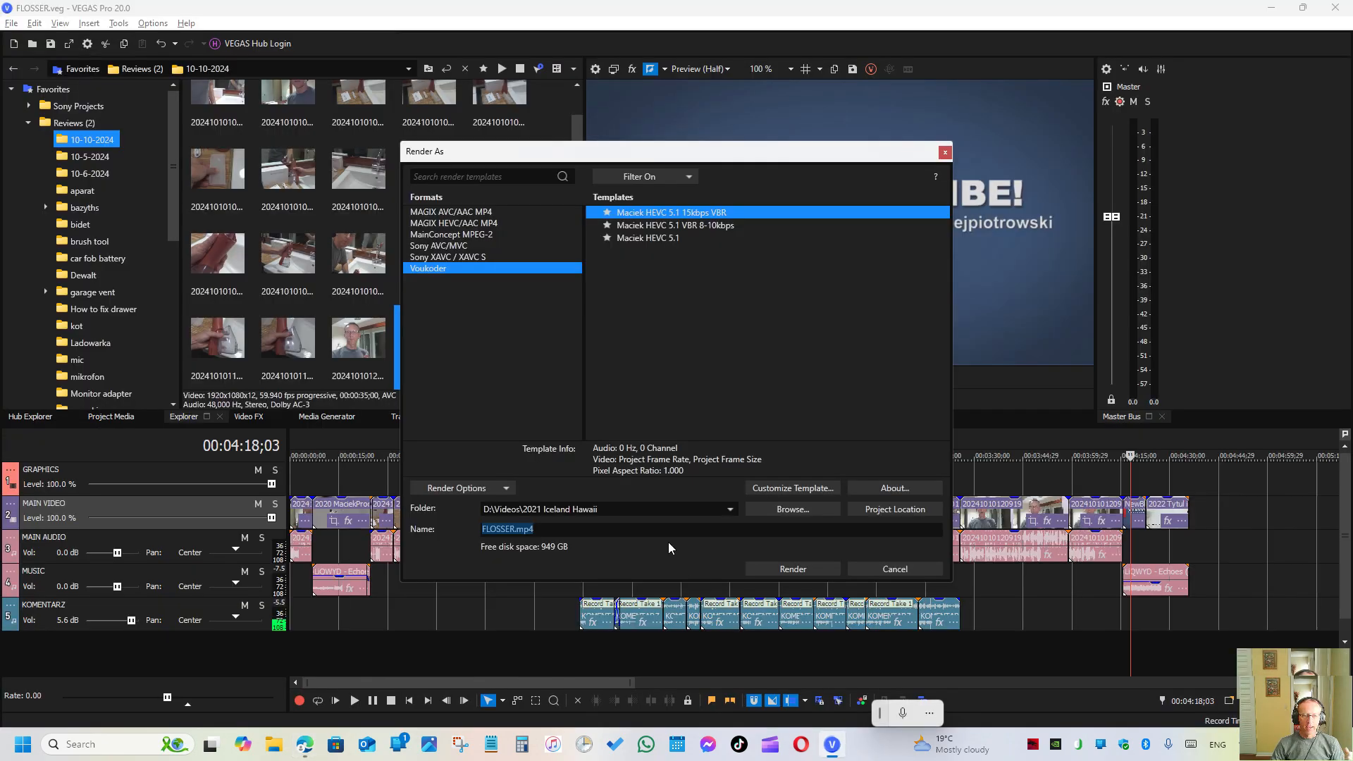
pyautogui.click(945, 152)
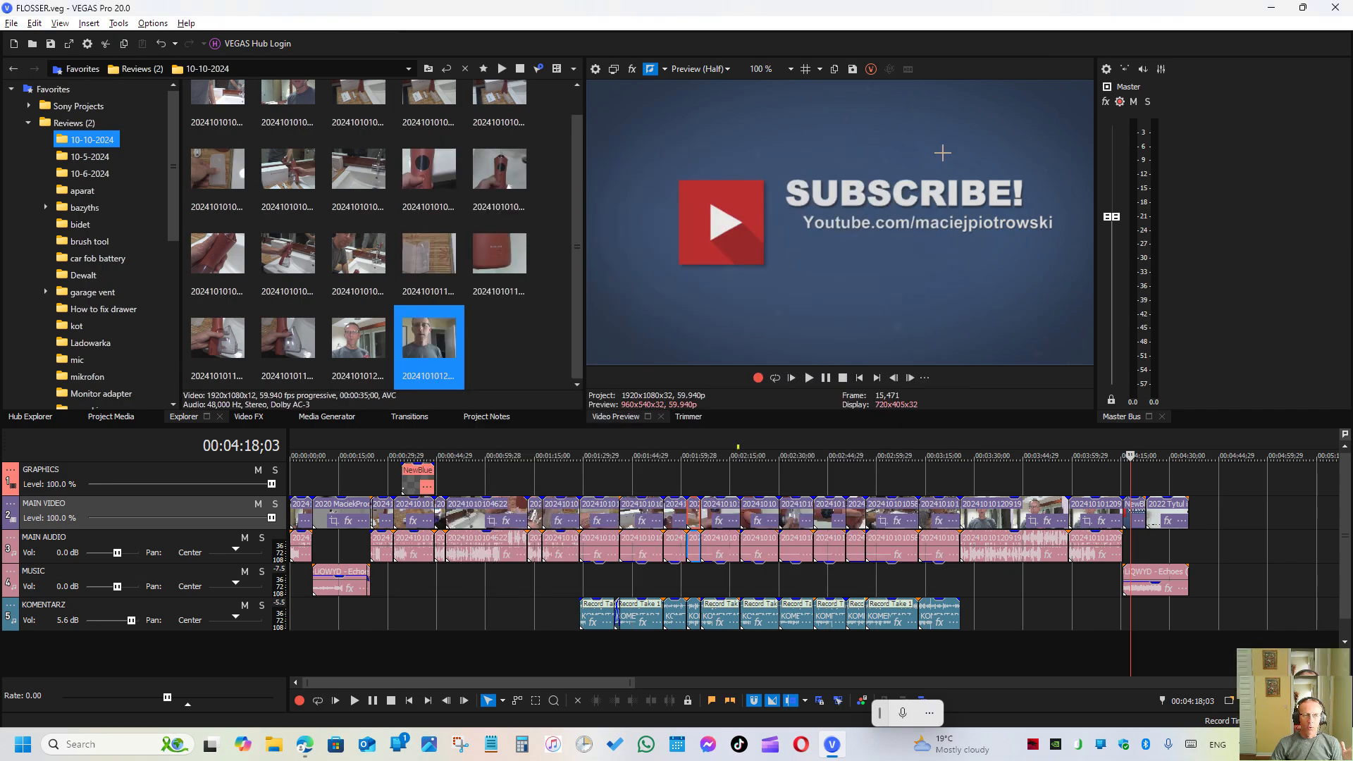
pyautogui.click(11, 27)
pyautogui.click(49, 146)
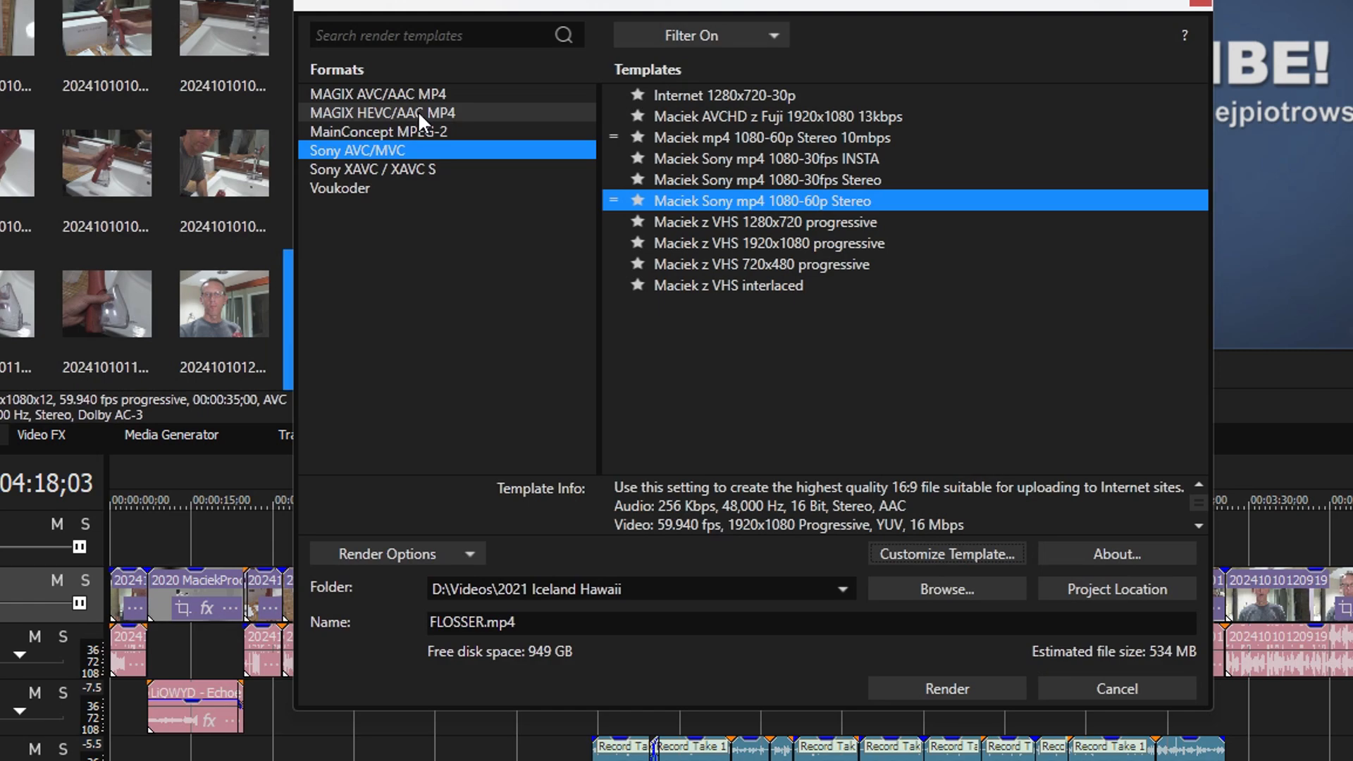
# - Check the audio settings of the MAGIX HEVC/AAC MP4 template for 1080p 59.94 fps 5kbps (NVENC), and leave them without changes
pyautogui.click(418, 113)
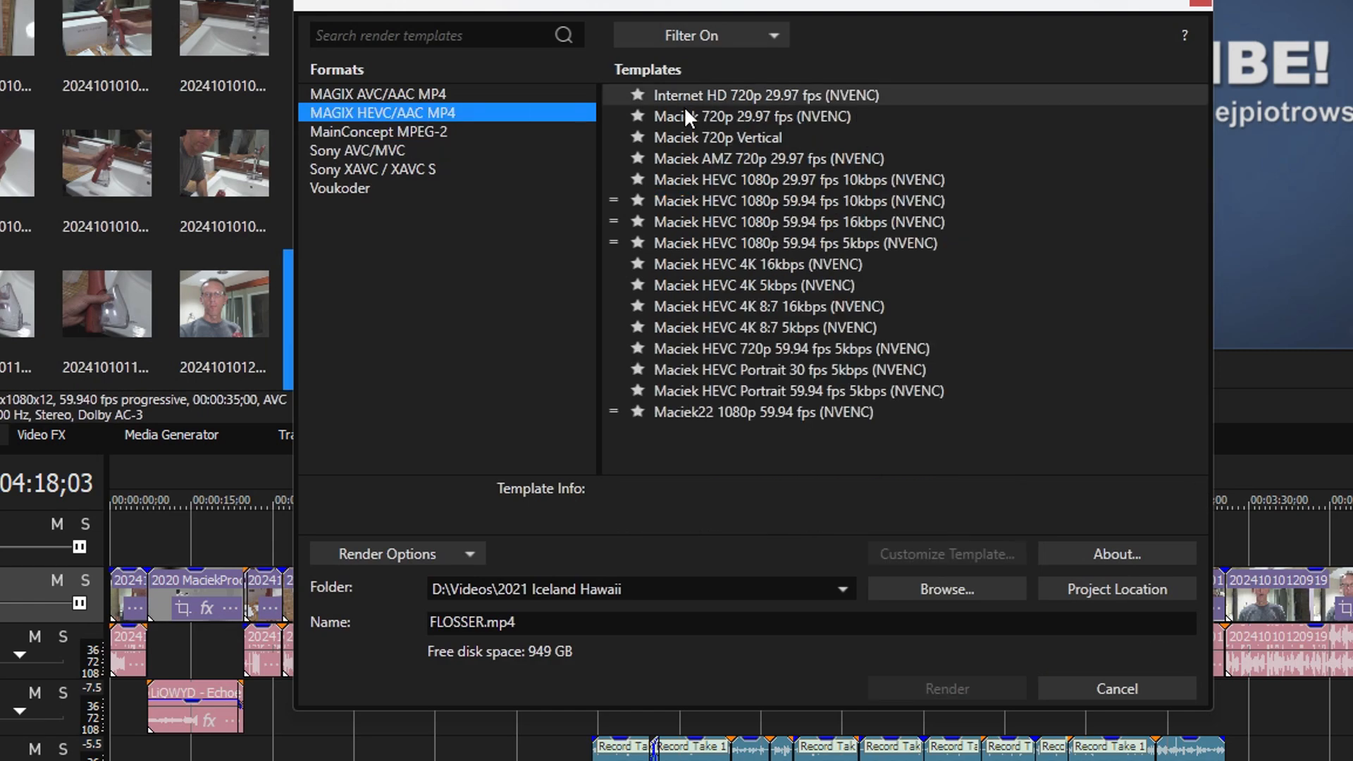
pyautogui.click(712, 247)
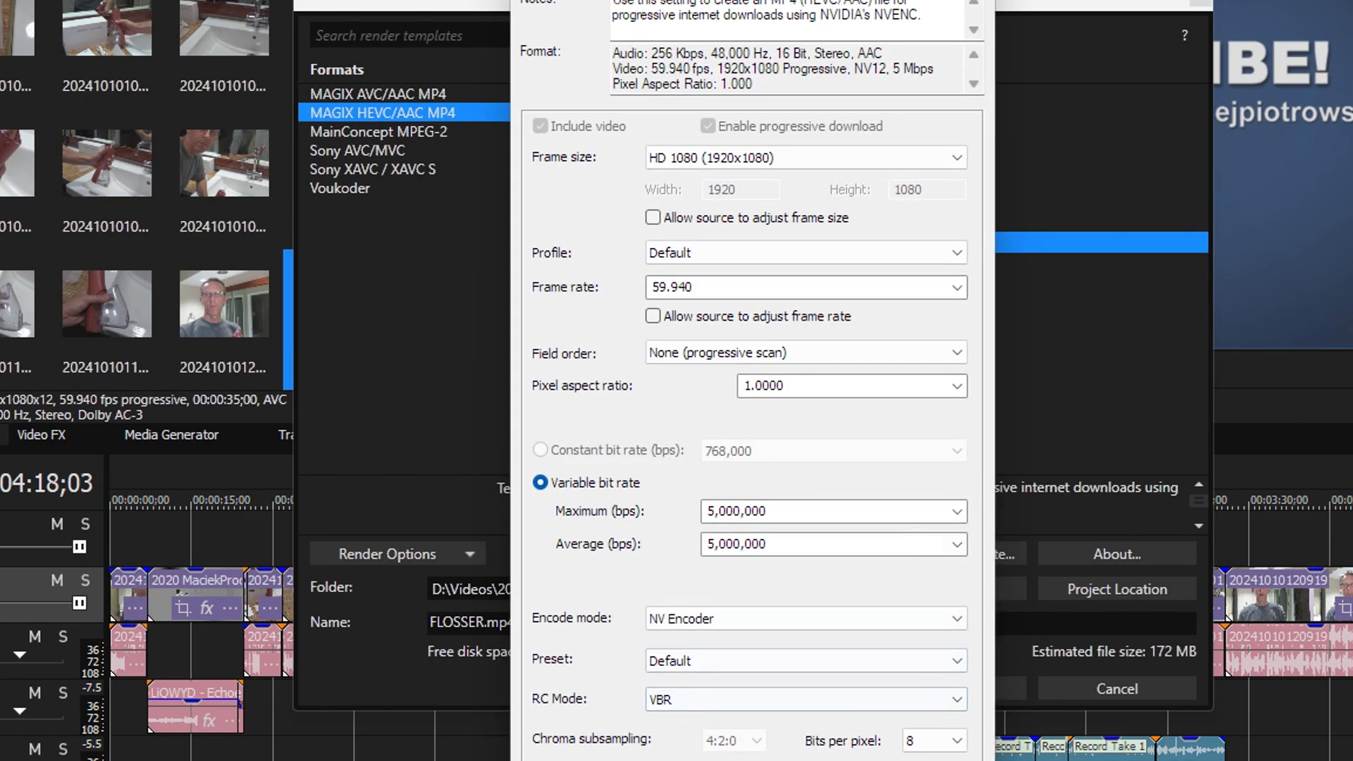
pyautogui.click(599, 760)
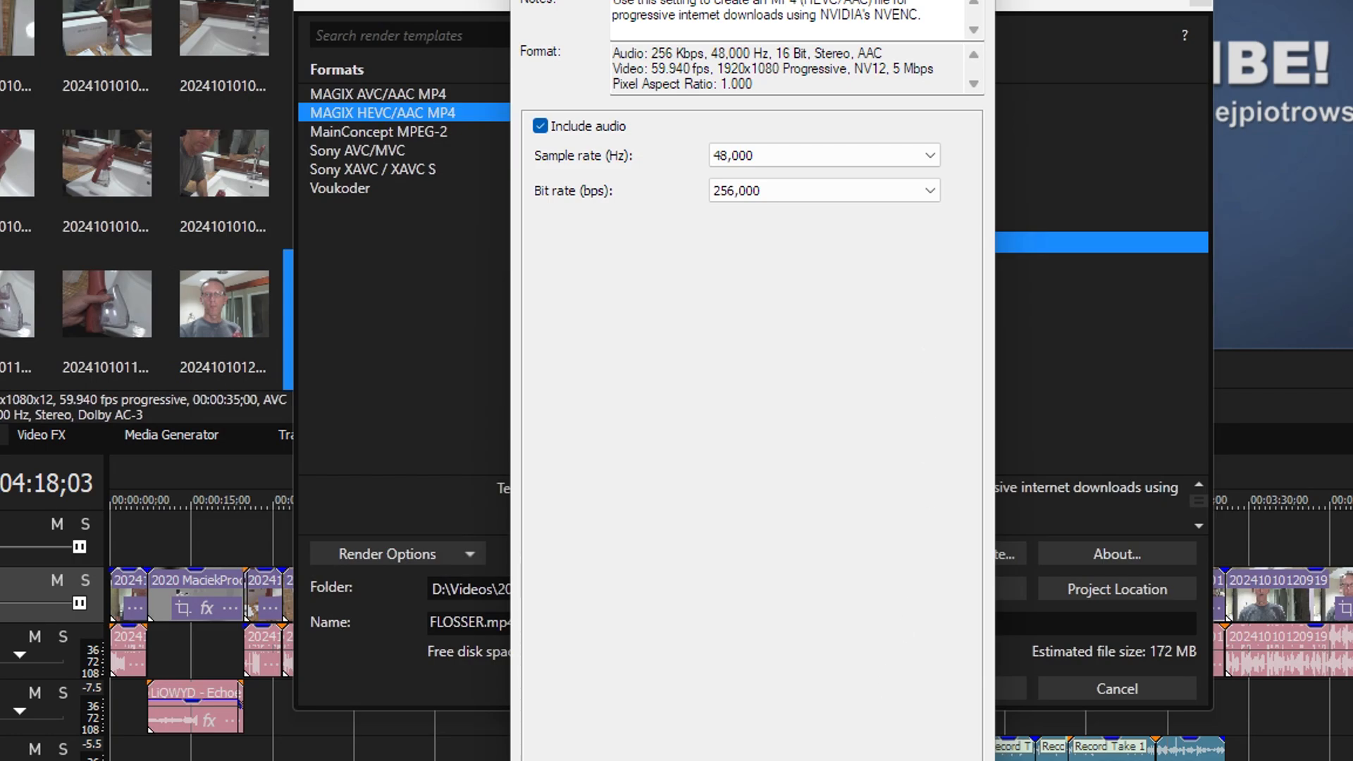
pyautogui.press('Escape')
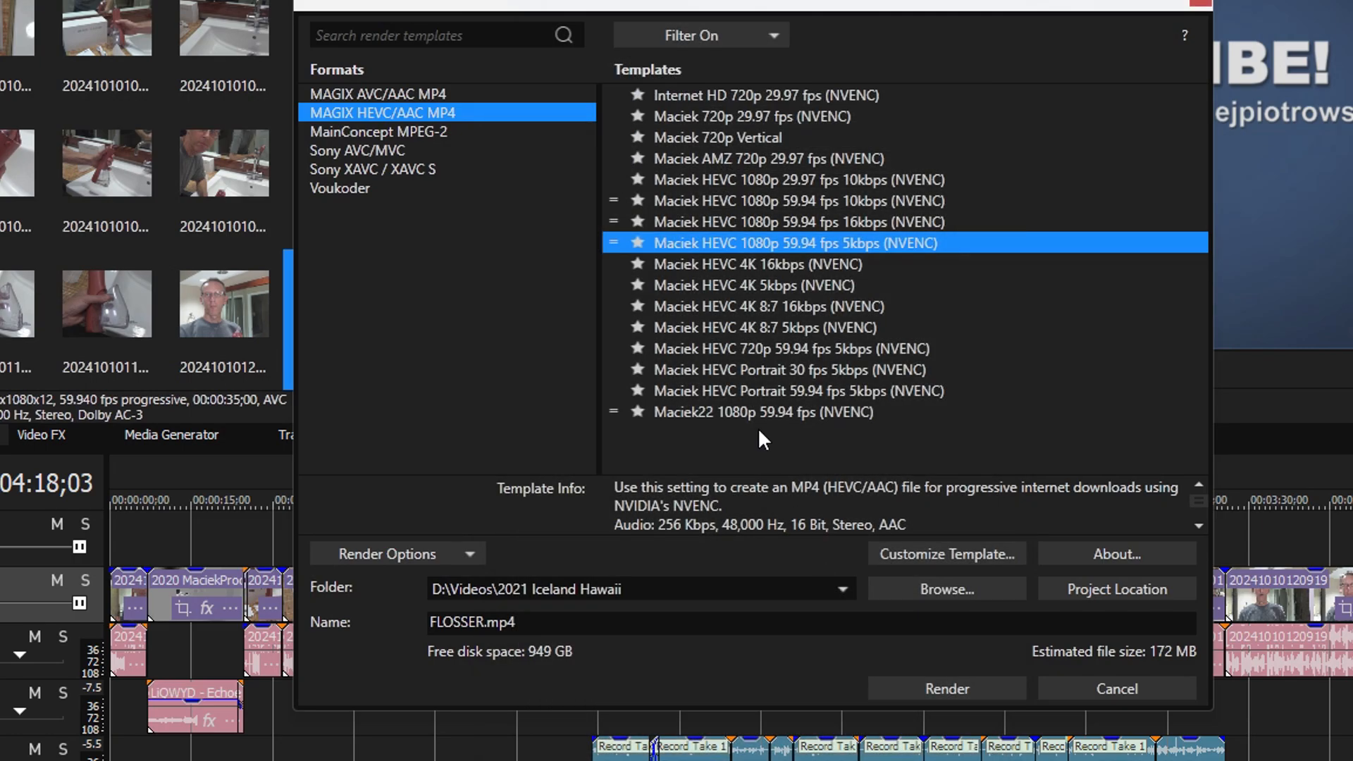
# - Try the 5.1 Surround audio coding mode in the Sony AVC/MVC mp4 1080-60p Stereo template, discarding the change
pyautogui.click(372, 148)
pyautogui.click(736, 202)
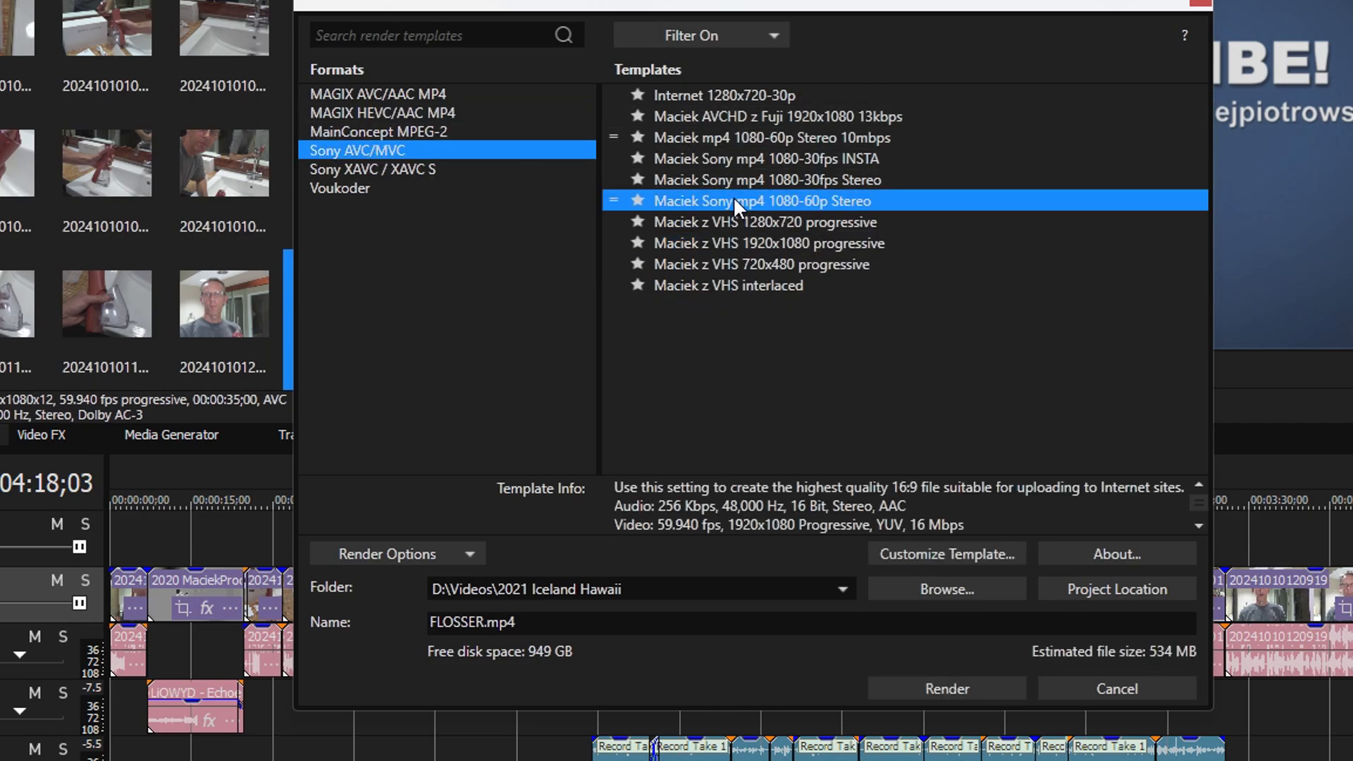
pyautogui.click(991, 551)
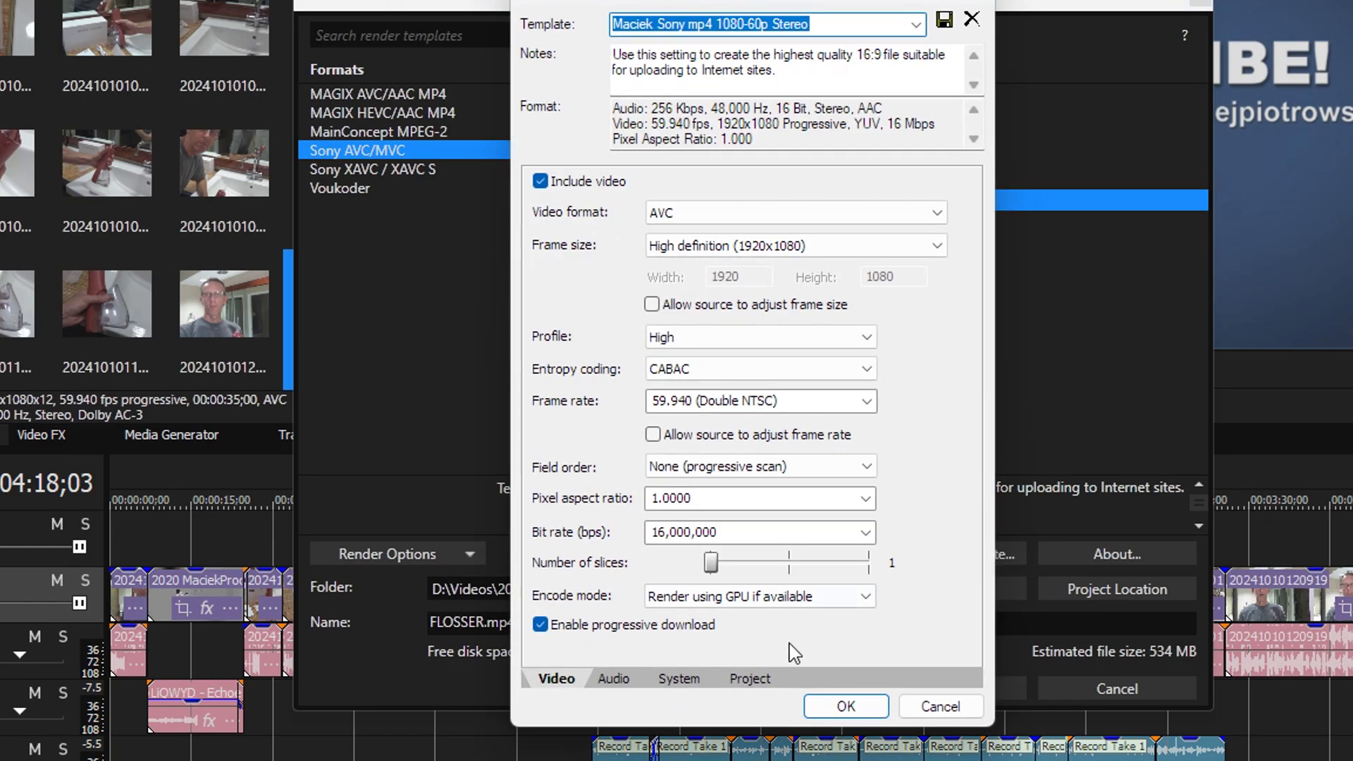
pyautogui.click(600, 685)
pyautogui.click(898, 314)
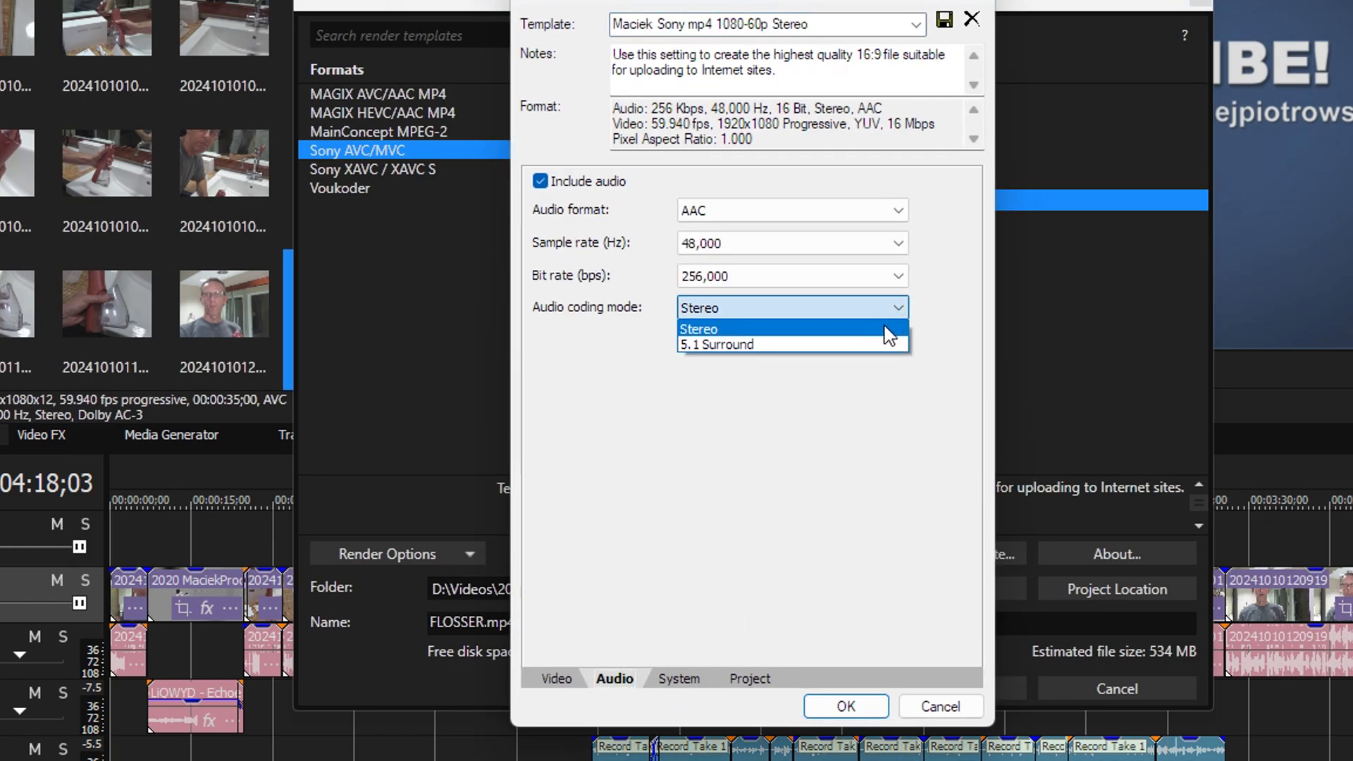
pyautogui.click(871, 349)
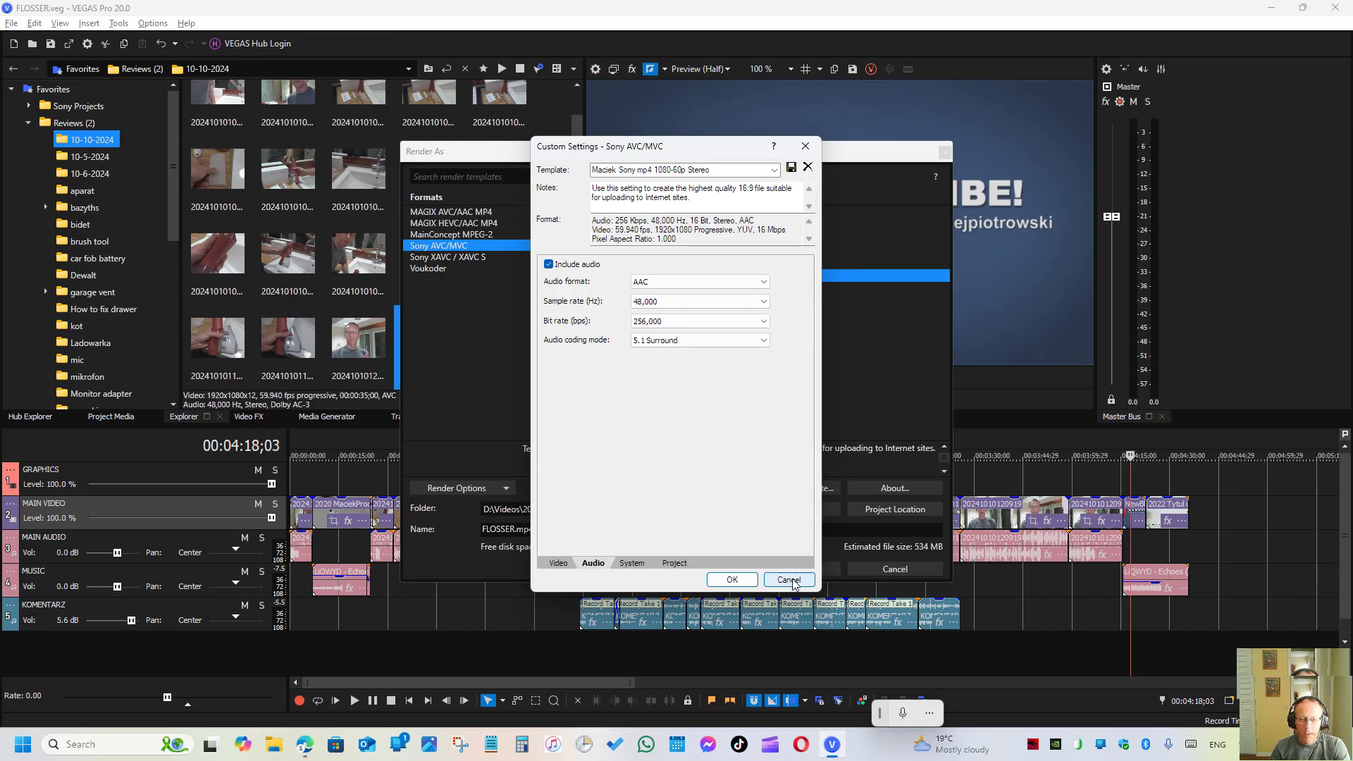
pyautogui.click(790, 581)
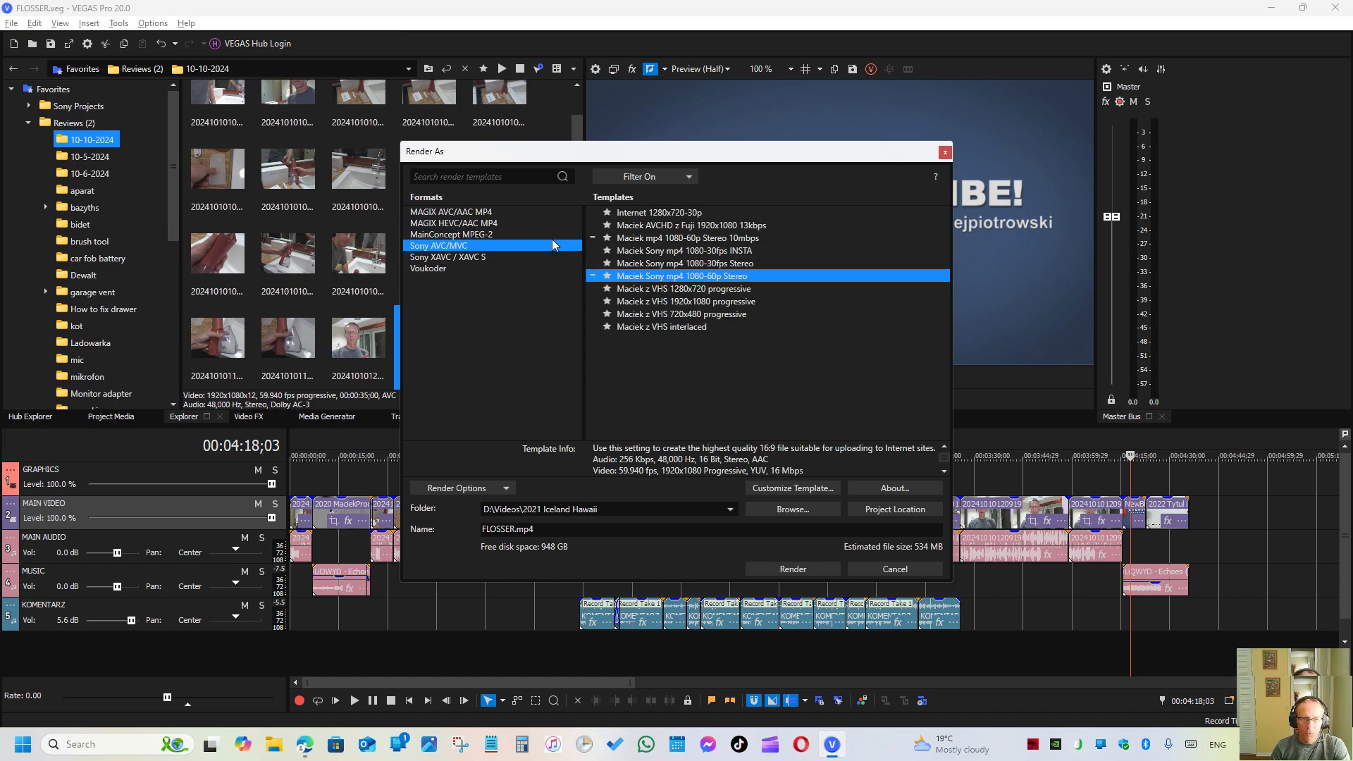
# - Review the available encode modes in the MAGIX HEVC/AAC MP4 1080p 59.94 fps 5kbps (NVENC) template, and close its settings without changes
pyautogui.click(460, 224)
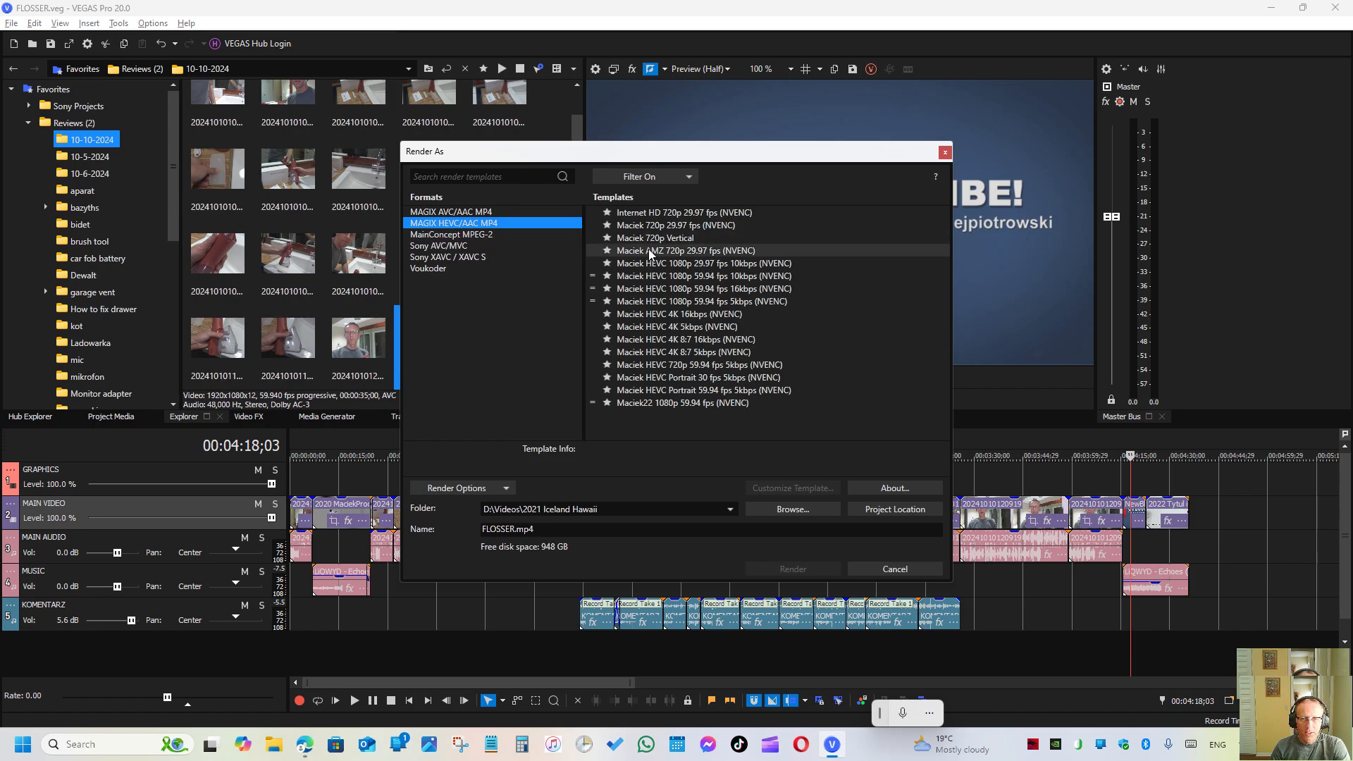
pyautogui.click(672, 301)
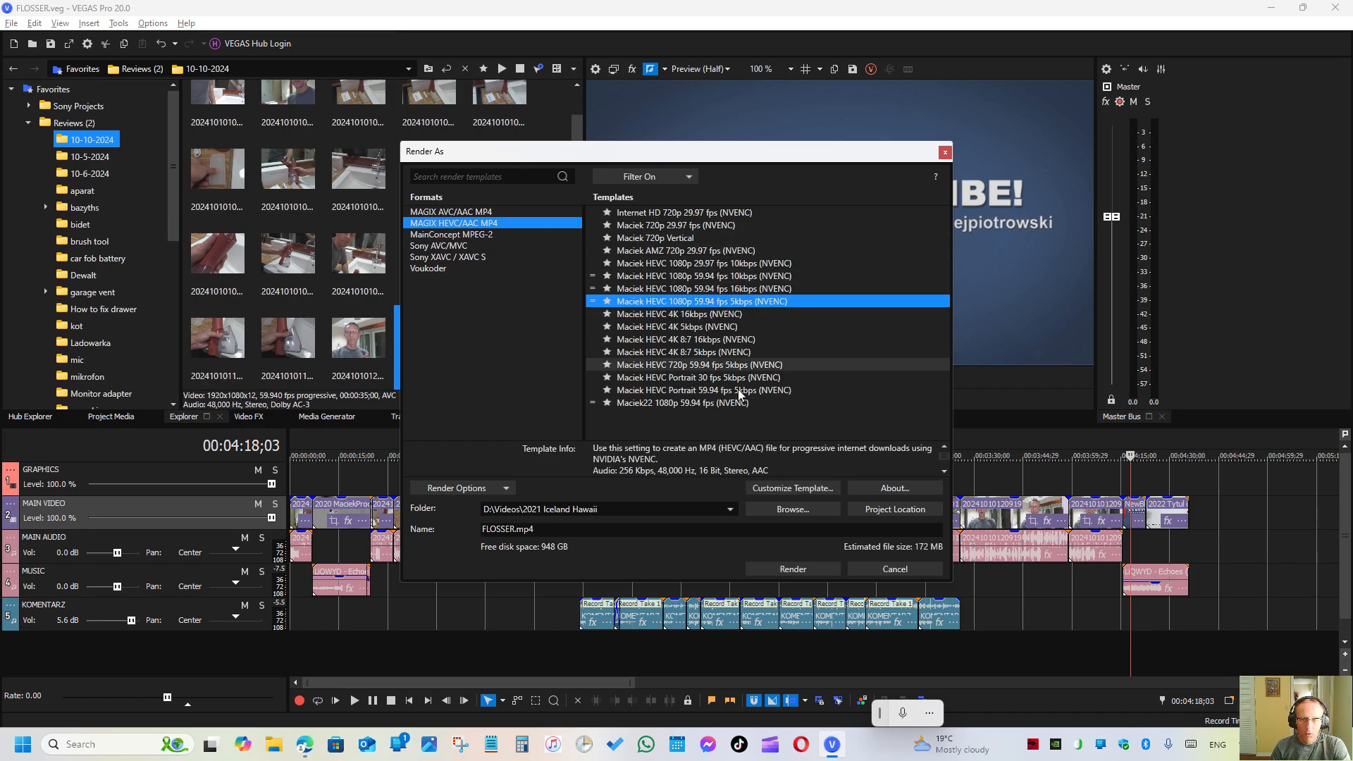
pyautogui.click(793, 487)
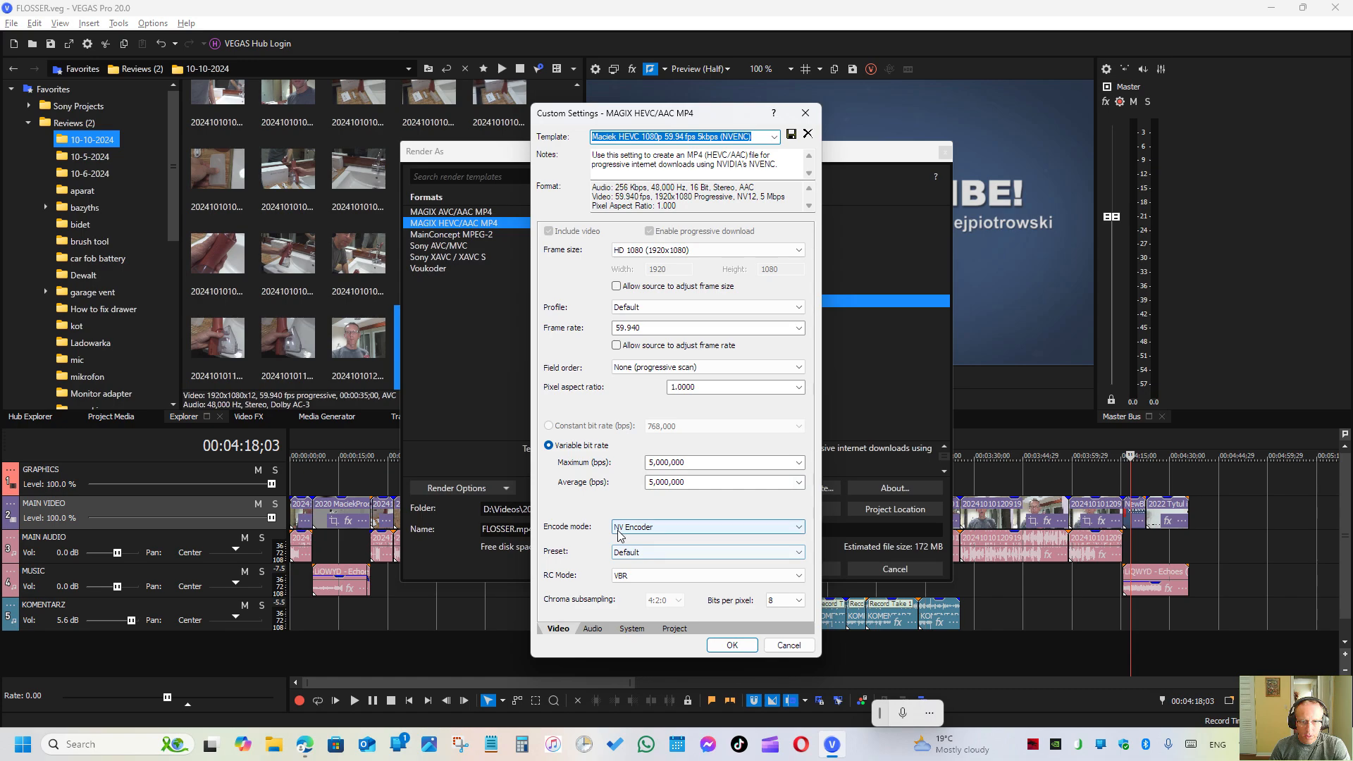
pyautogui.click(798, 529)
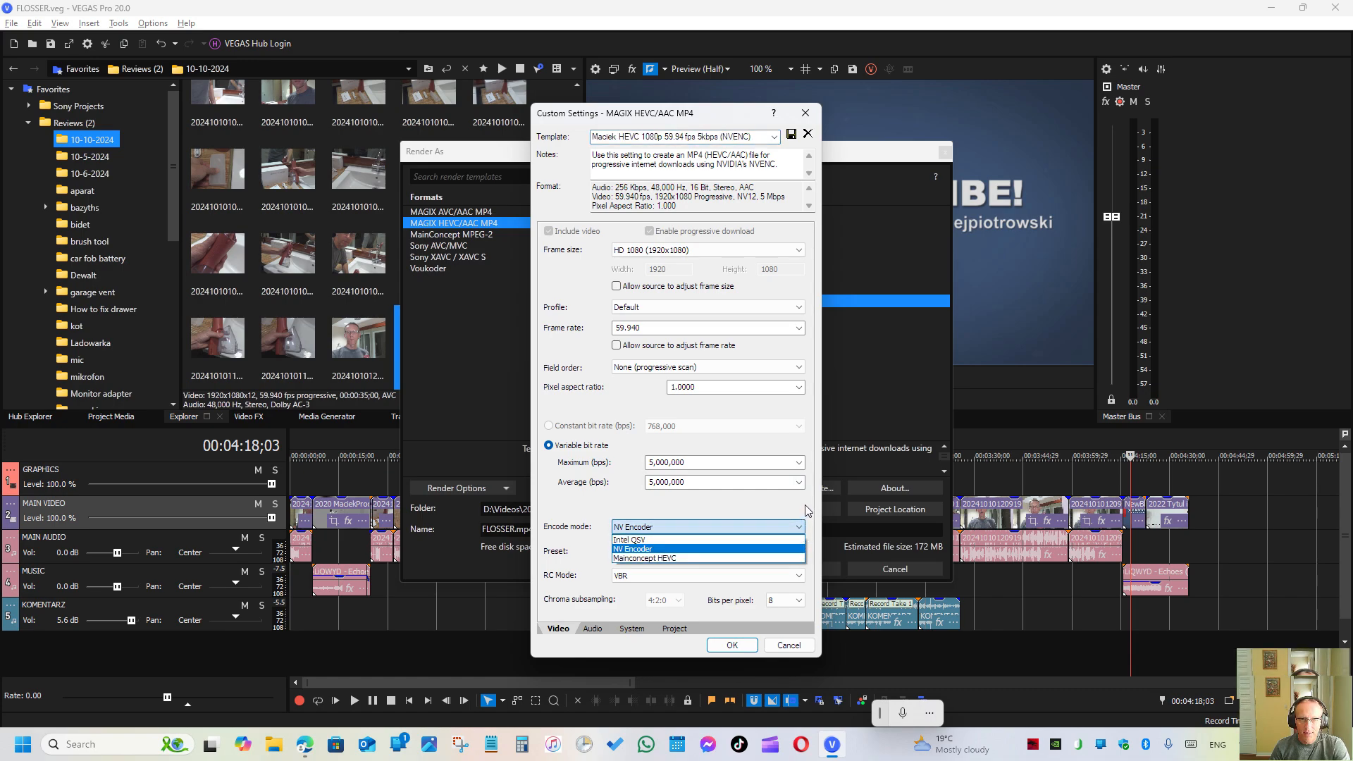
pyautogui.click(452, 298)
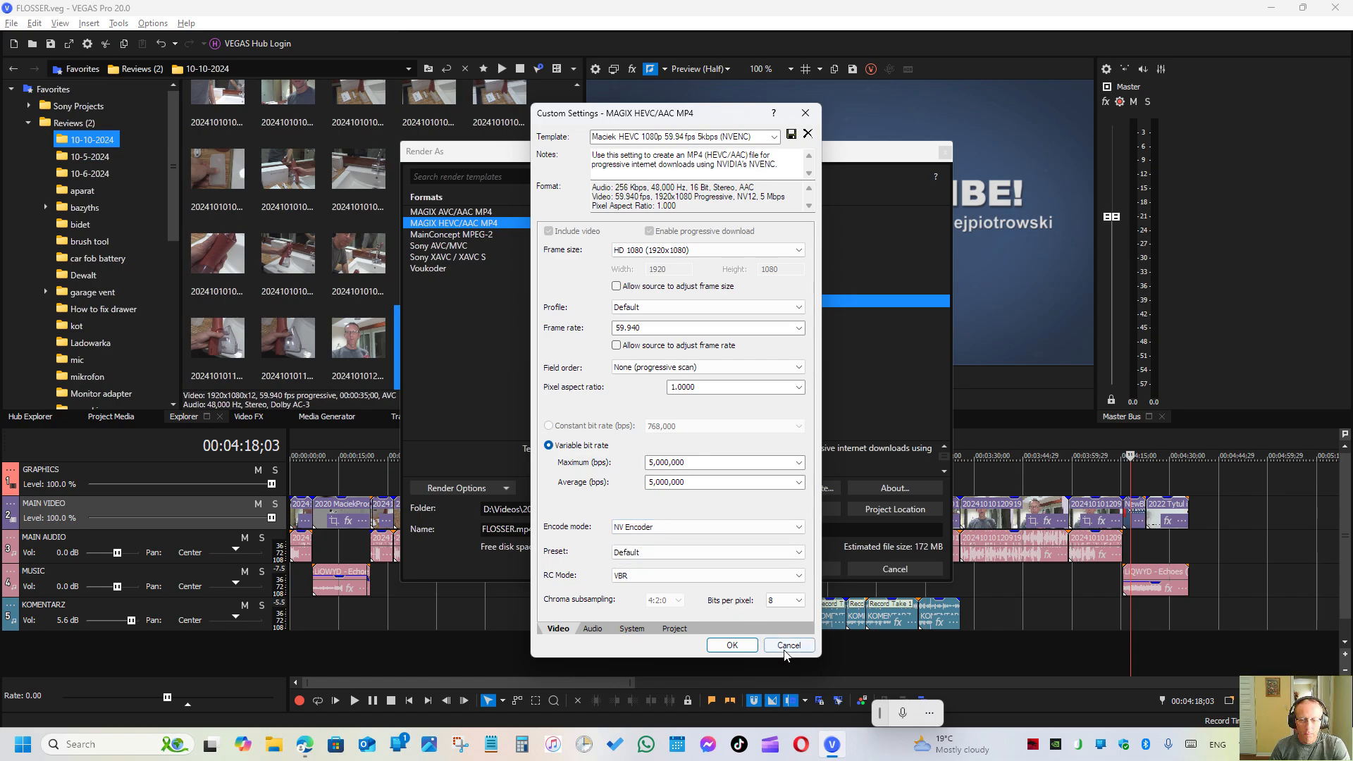
pyautogui.click(786, 649)
# - Open the Voukoder dialog for the HEVC 5.1 15kbps VBR template and review the video codecs, choosing HEVC (NVIDIA NVENC)
pyautogui.click(433, 268)
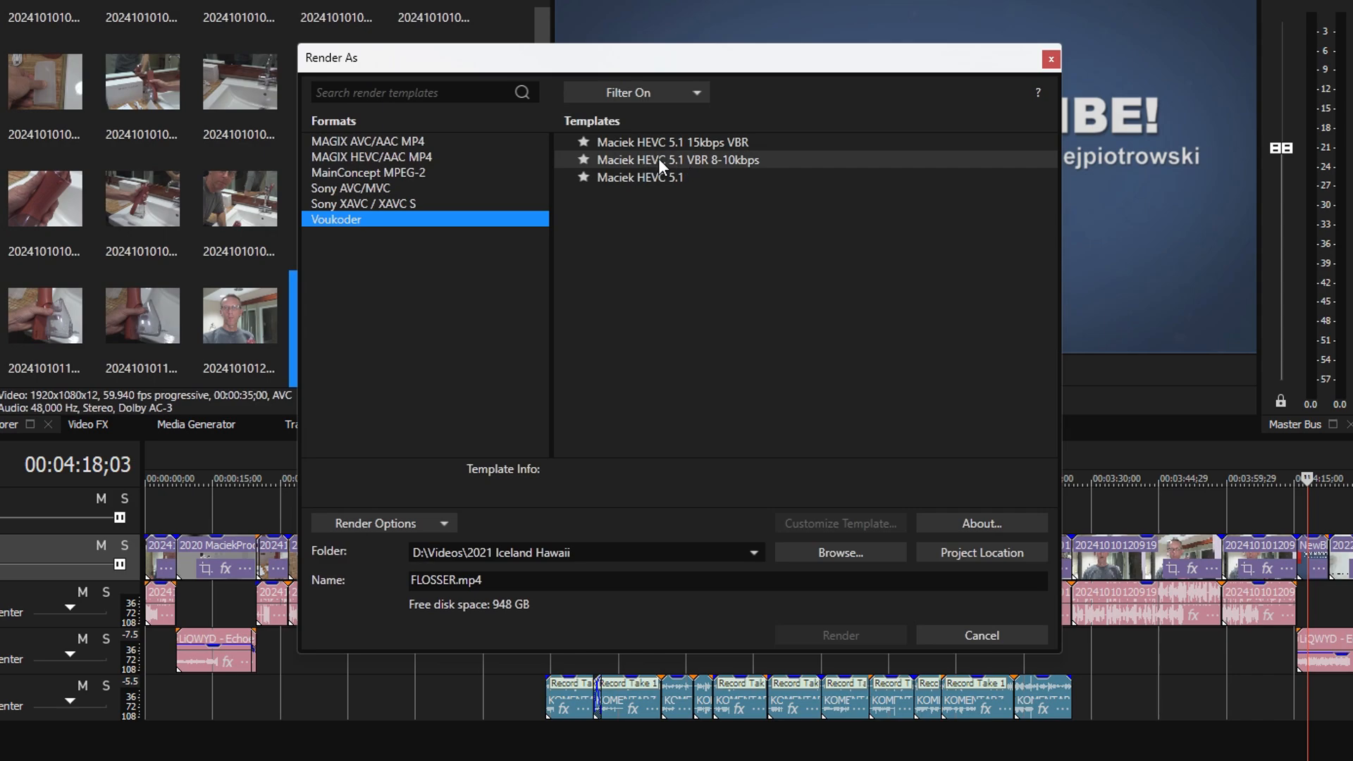
pyautogui.click(648, 141)
pyautogui.click(817, 523)
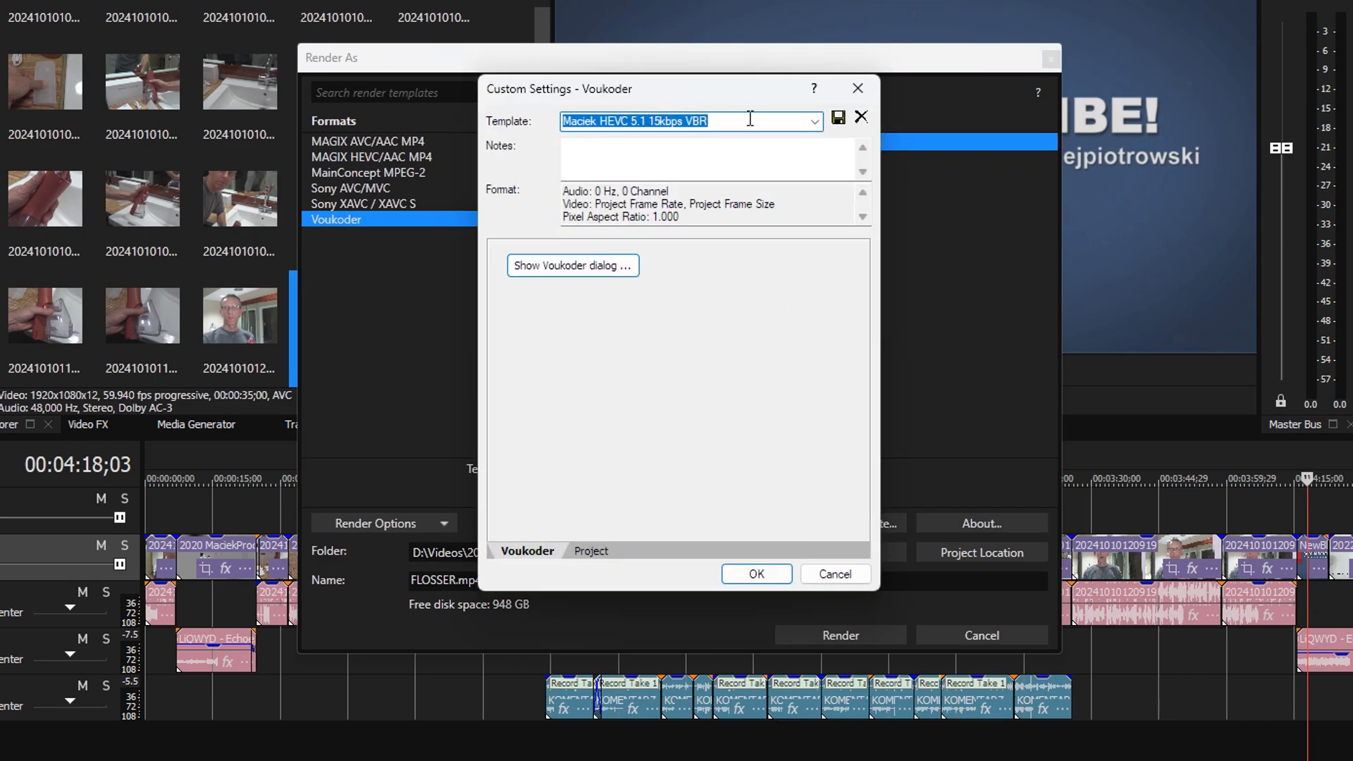
pyautogui.click(574, 272)
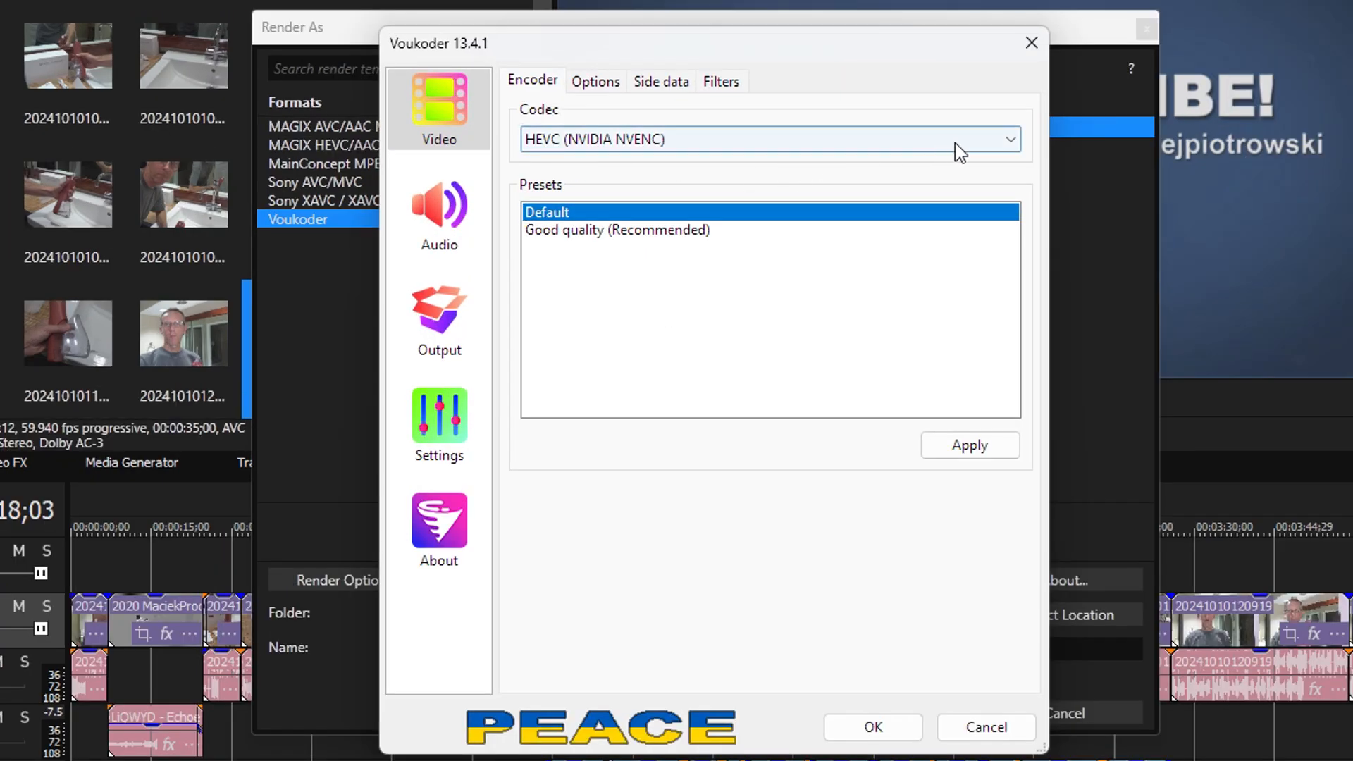
pyautogui.click(1012, 141)
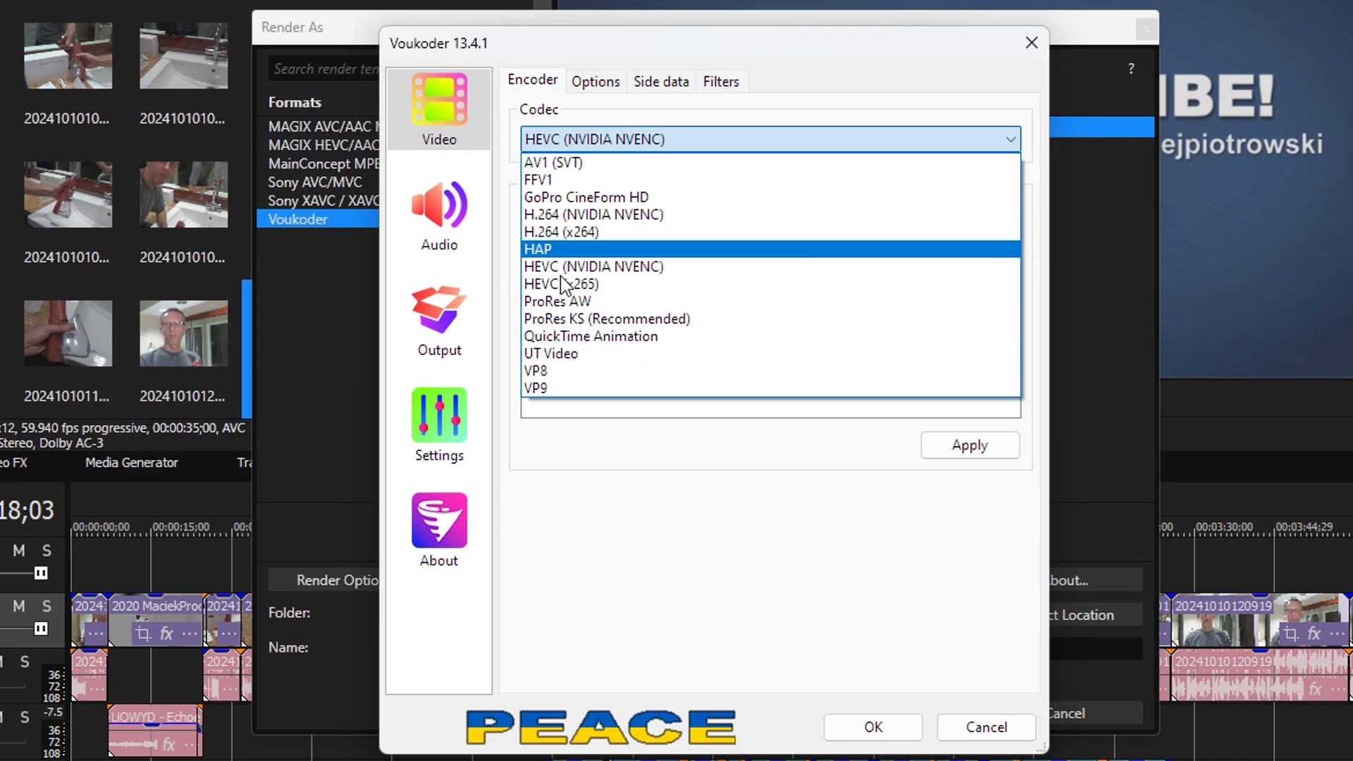
pyautogui.click(655, 268)
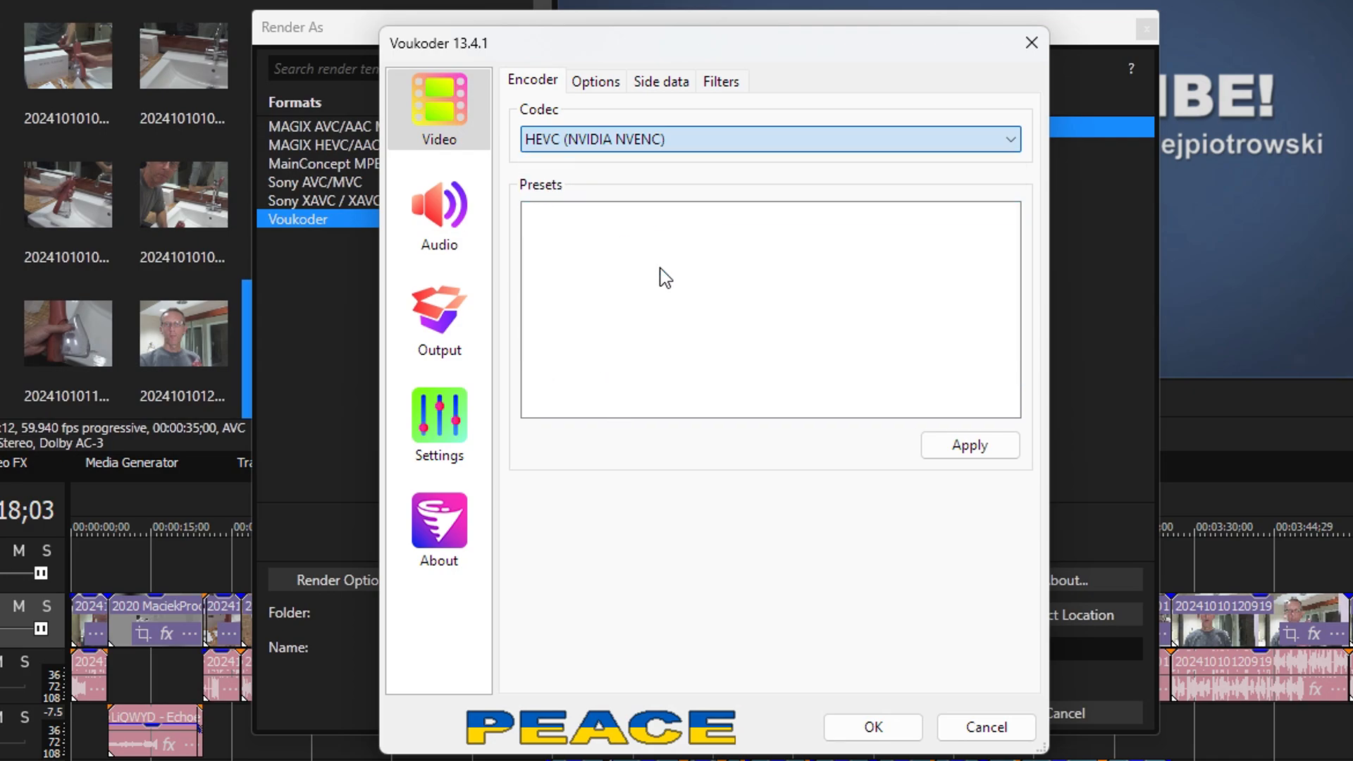
# - Examine the Voukoder video encoder options and the available bitrate strategies, keeping Variable Bitrate (VBR)
pyautogui.click(600, 85)
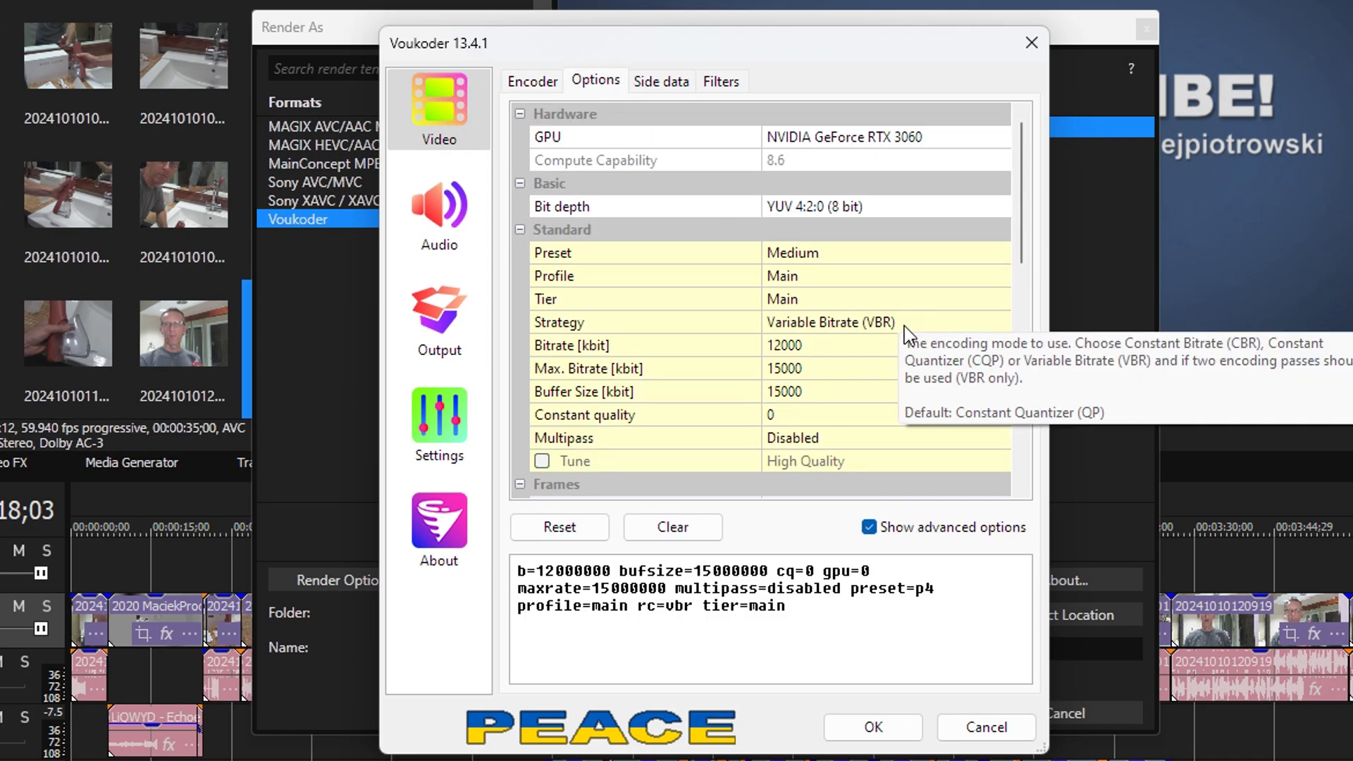
pyautogui.click(1003, 323)
pyautogui.click(1000, 322)
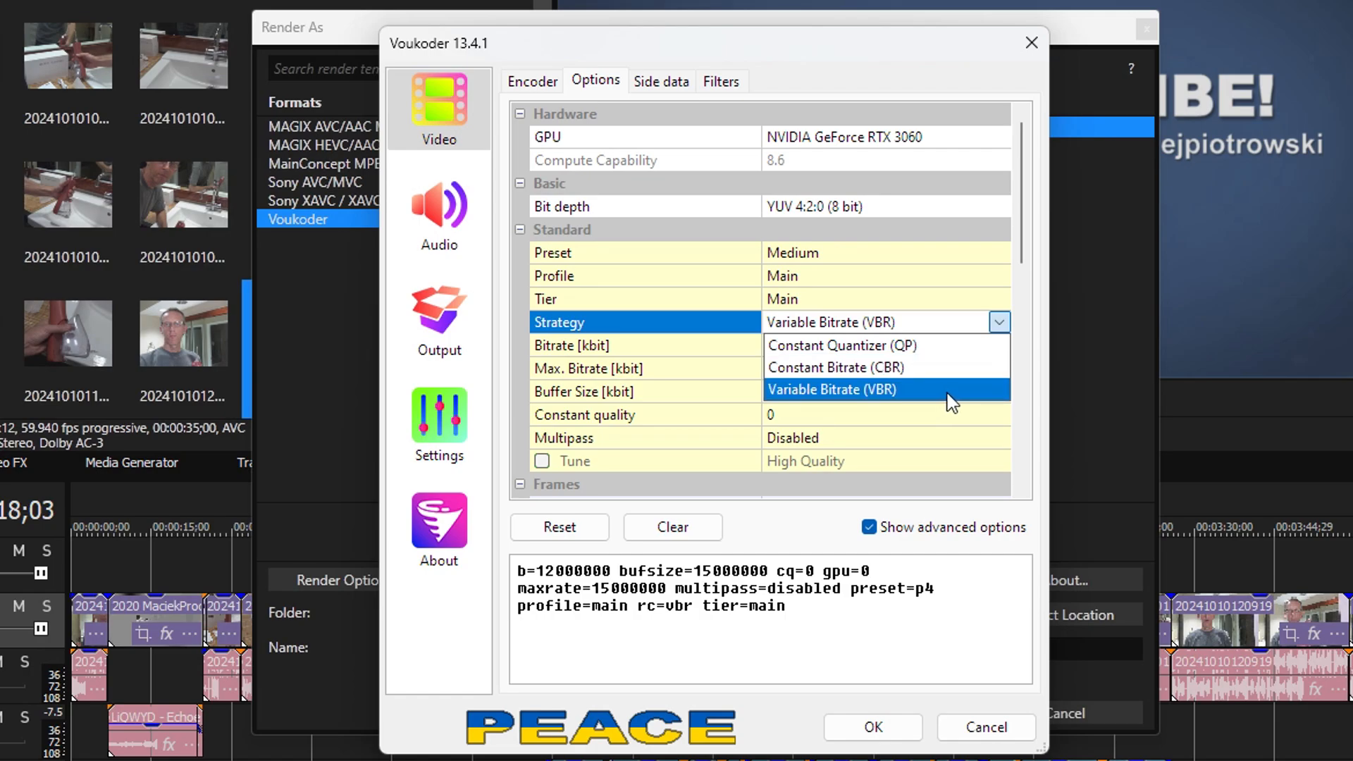
pyautogui.click(930, 53)
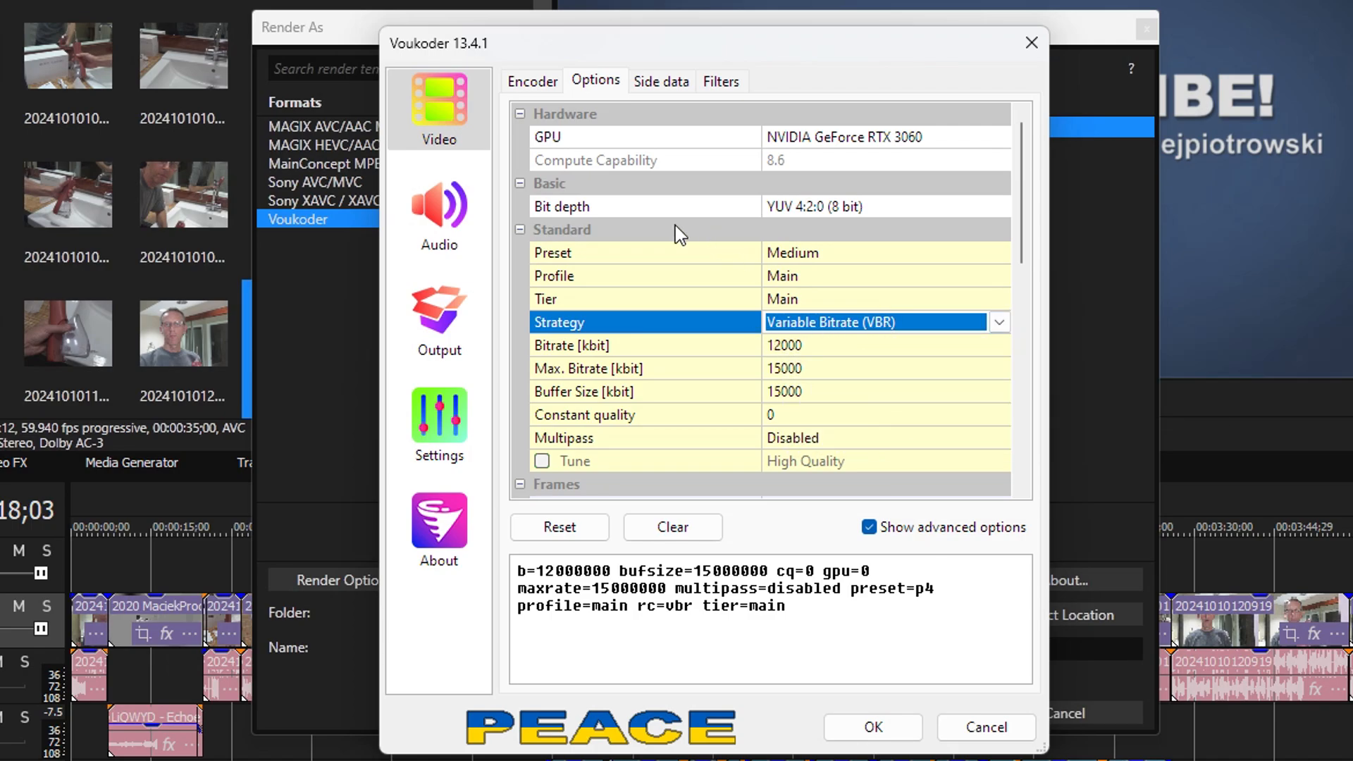
# - Review Voukoder's audio codecs, choosing AC-3, and its output container formats, keeping MPEG-4 (.mp4)
pyautogui.click(445, 228)
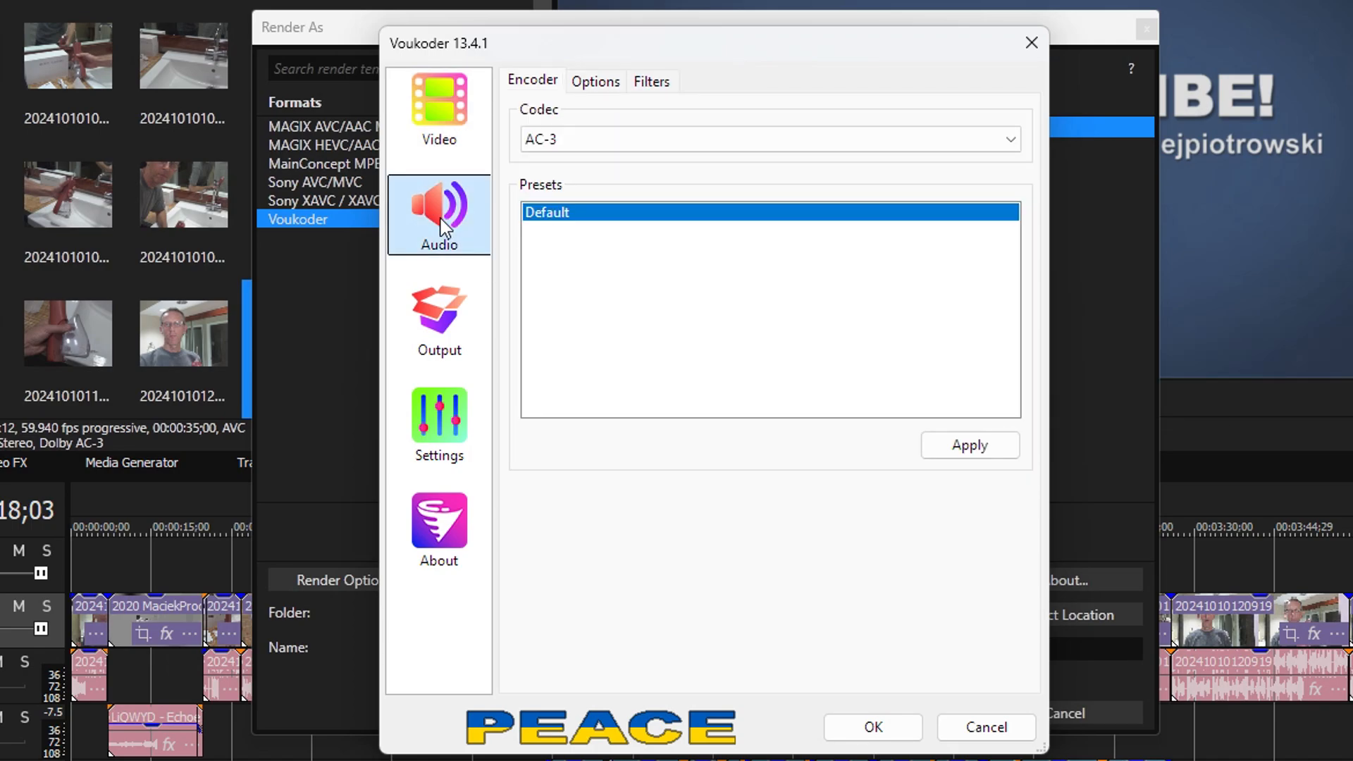
pyautogui.click(1010, 138)
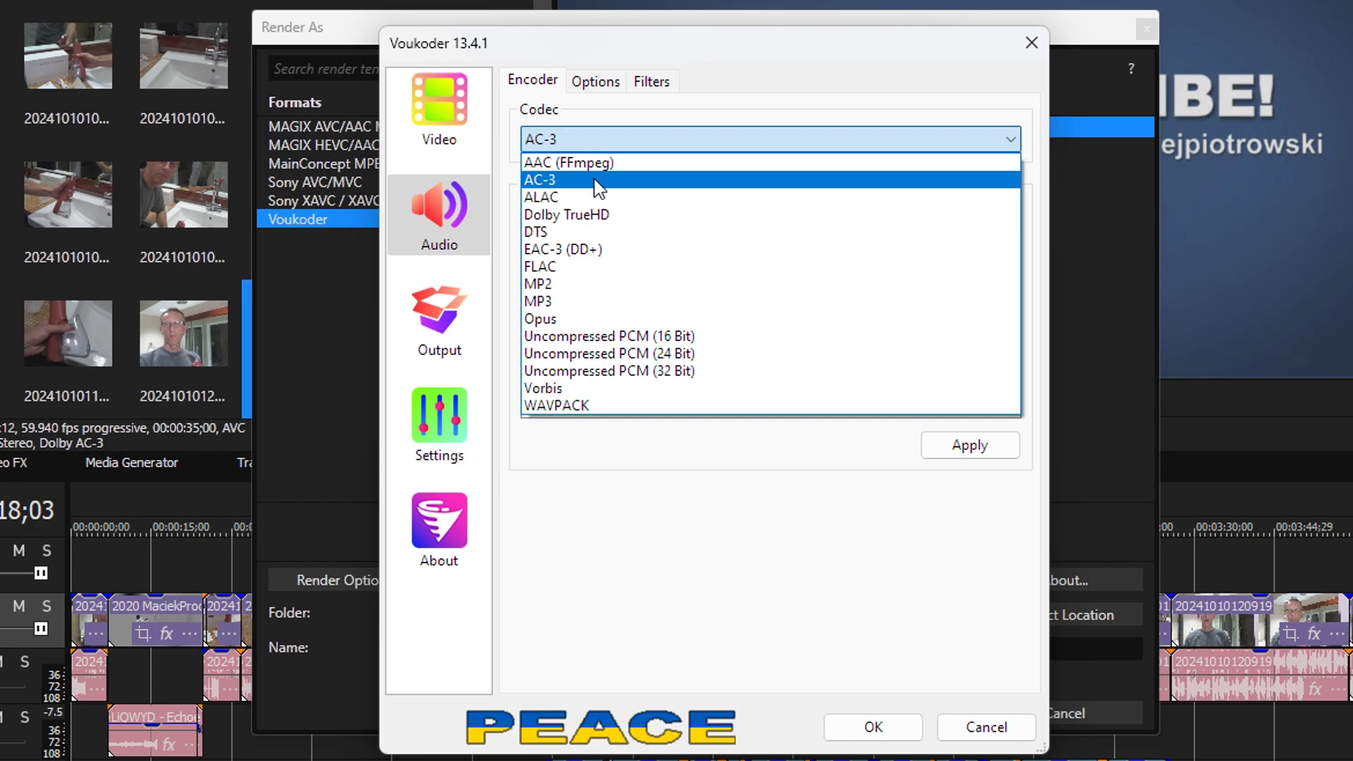
pyautogui.click(833, 180)
pyautogui.click(441, 309)
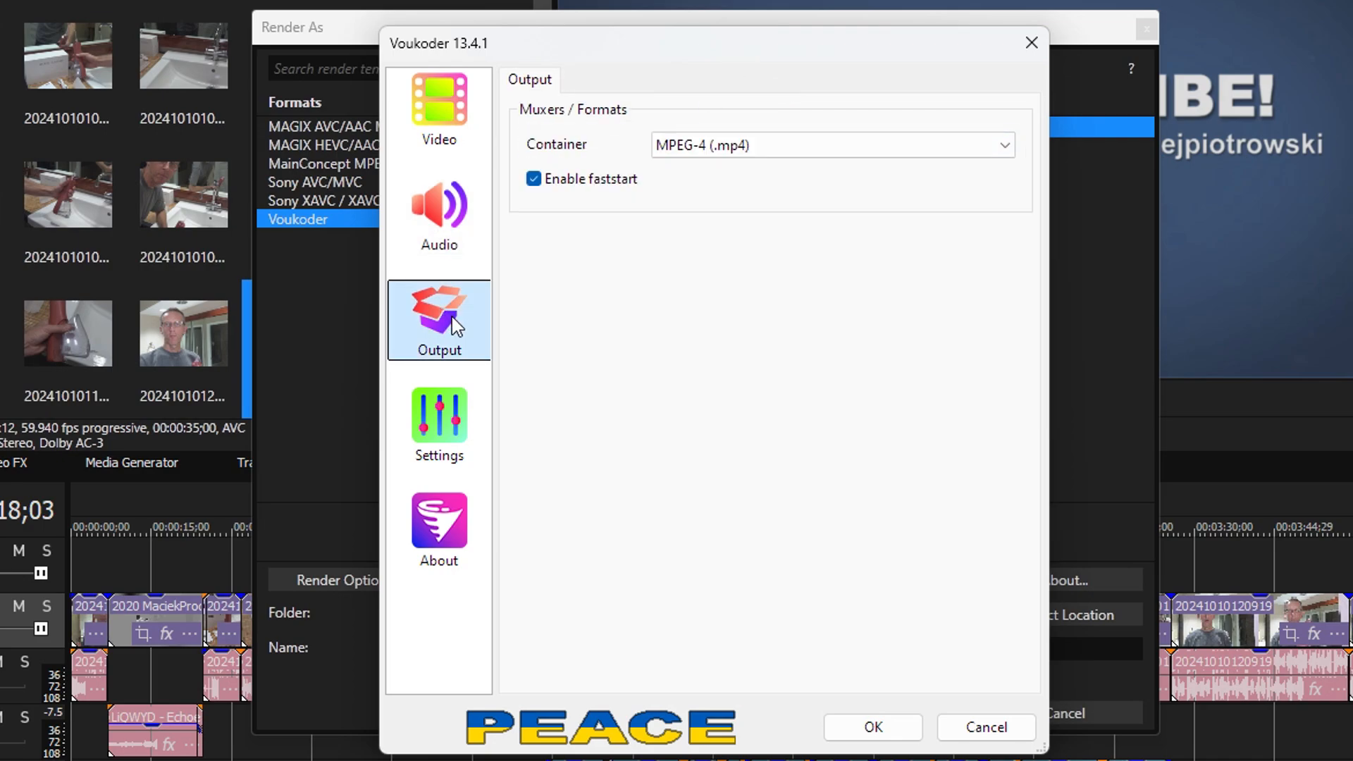
pyautogui.click(1010, 151)
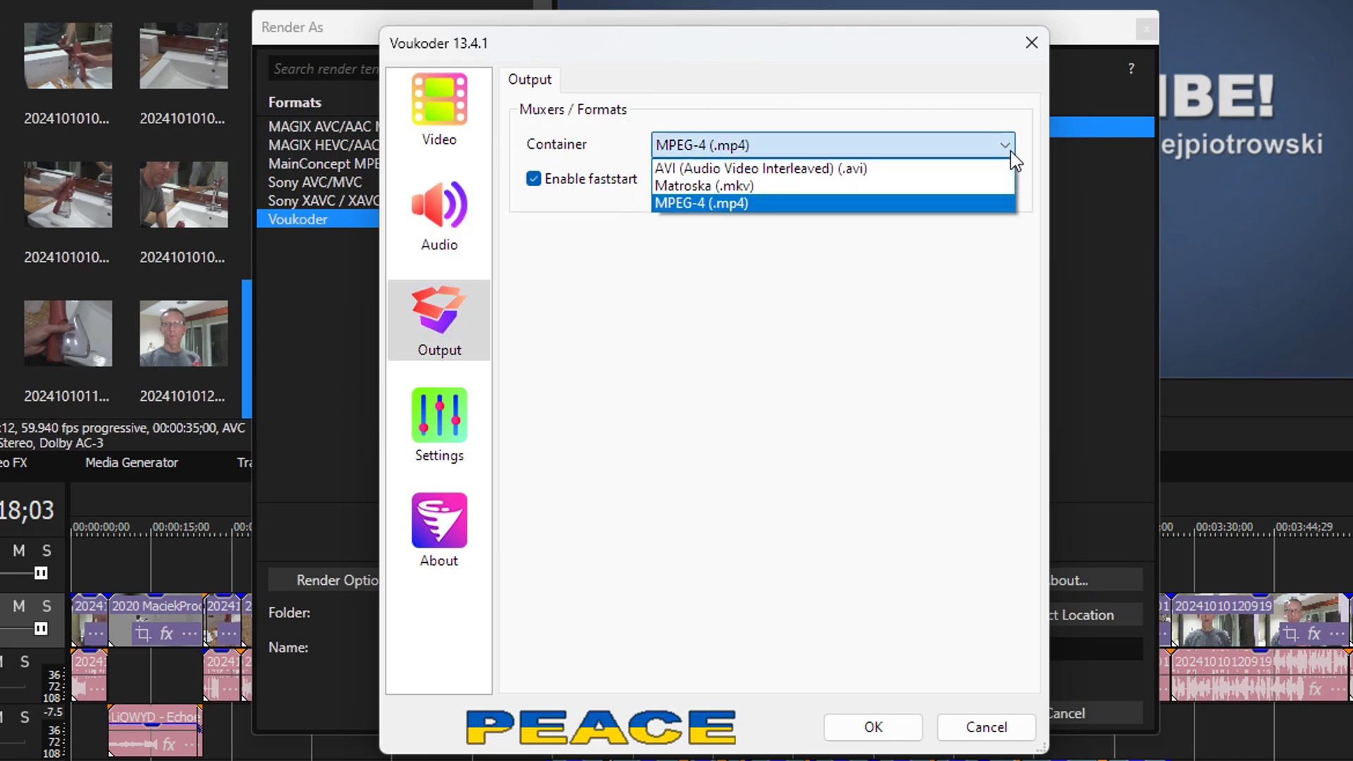
pyautogui.click(887, 83)
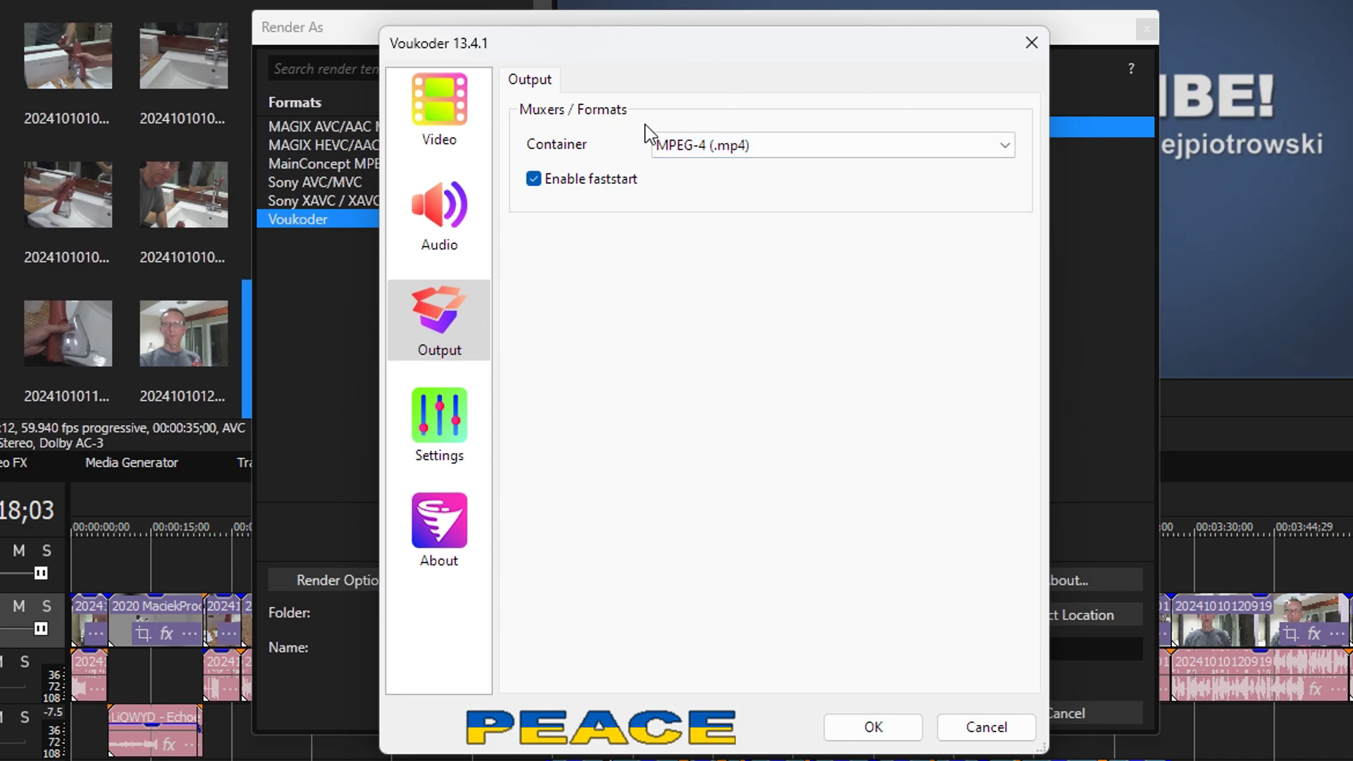
# - View Voukoder's general settings and version information, and close the template's custom settings without saving
pyautogui.click(460, 423)
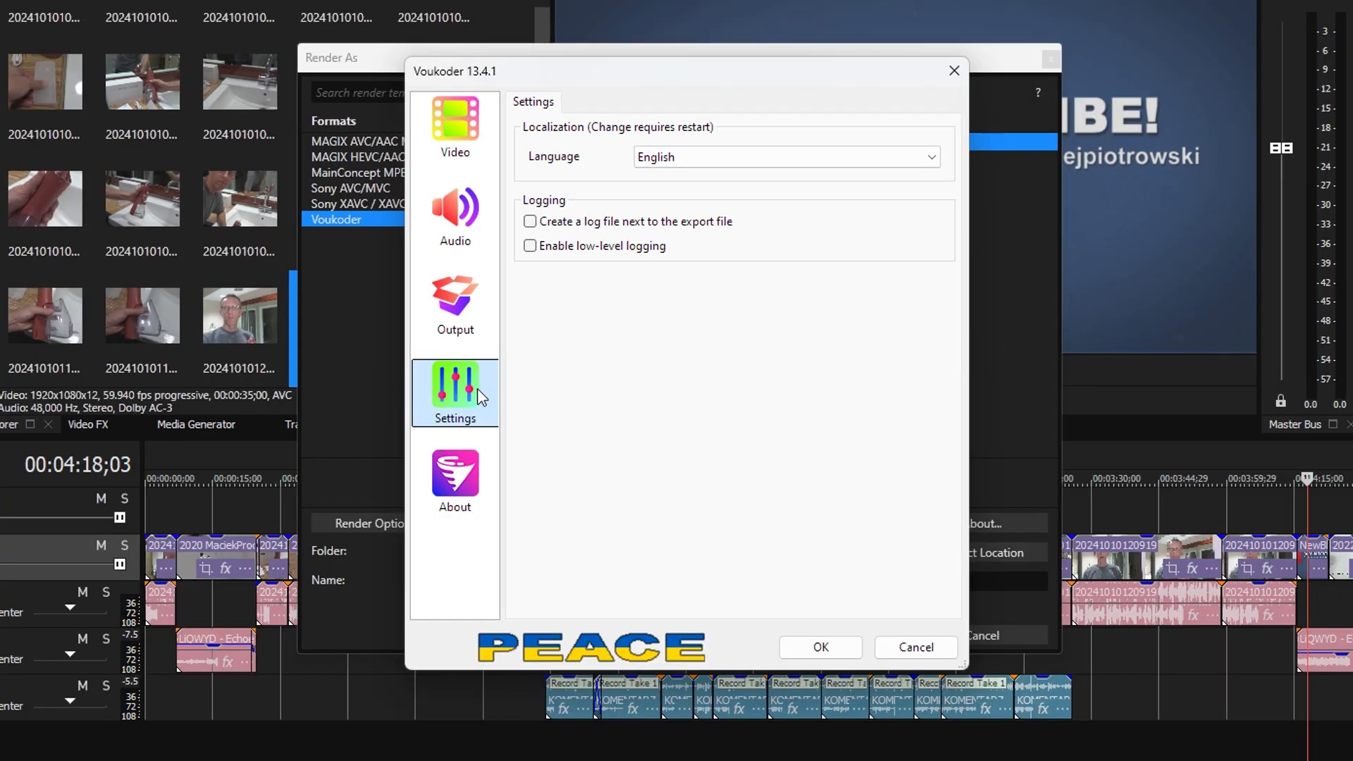
pyautogui.click(455, 479)
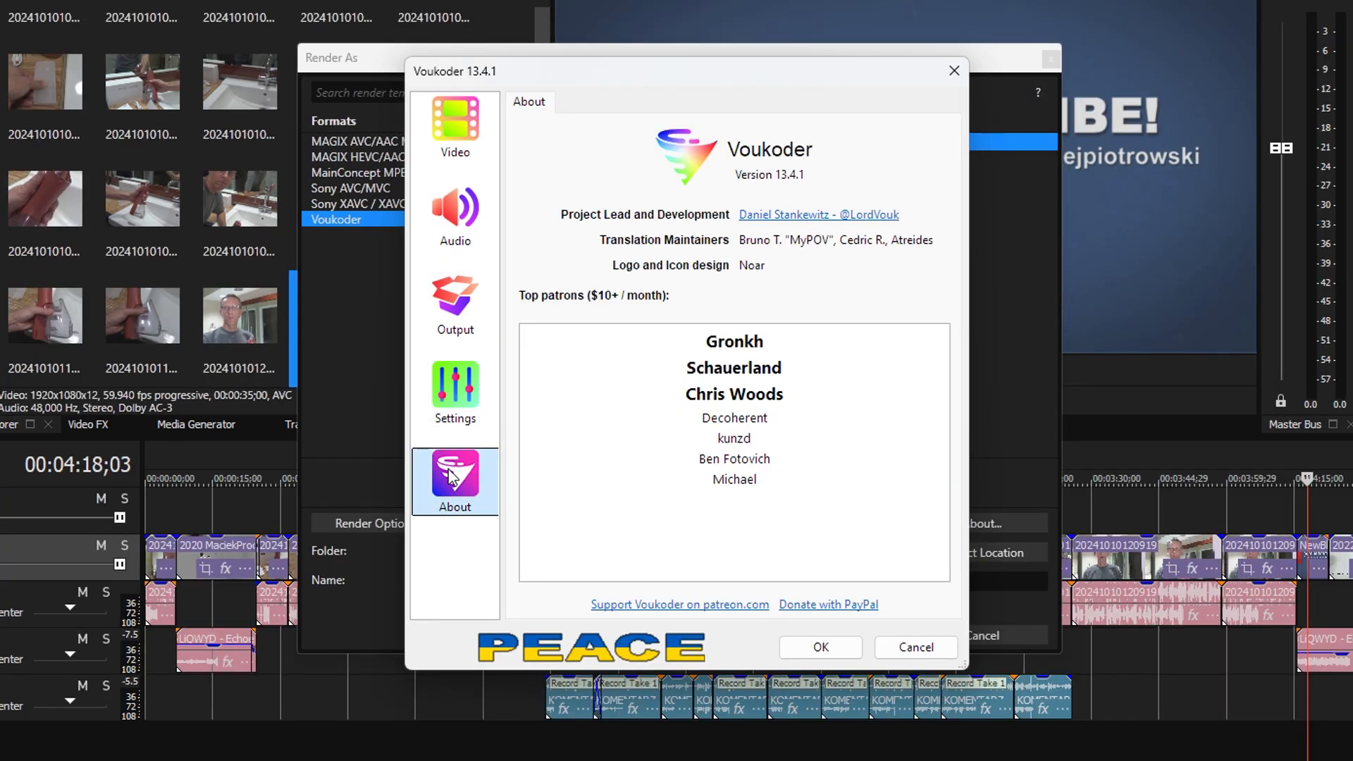
pyautogui.click(954, 71)
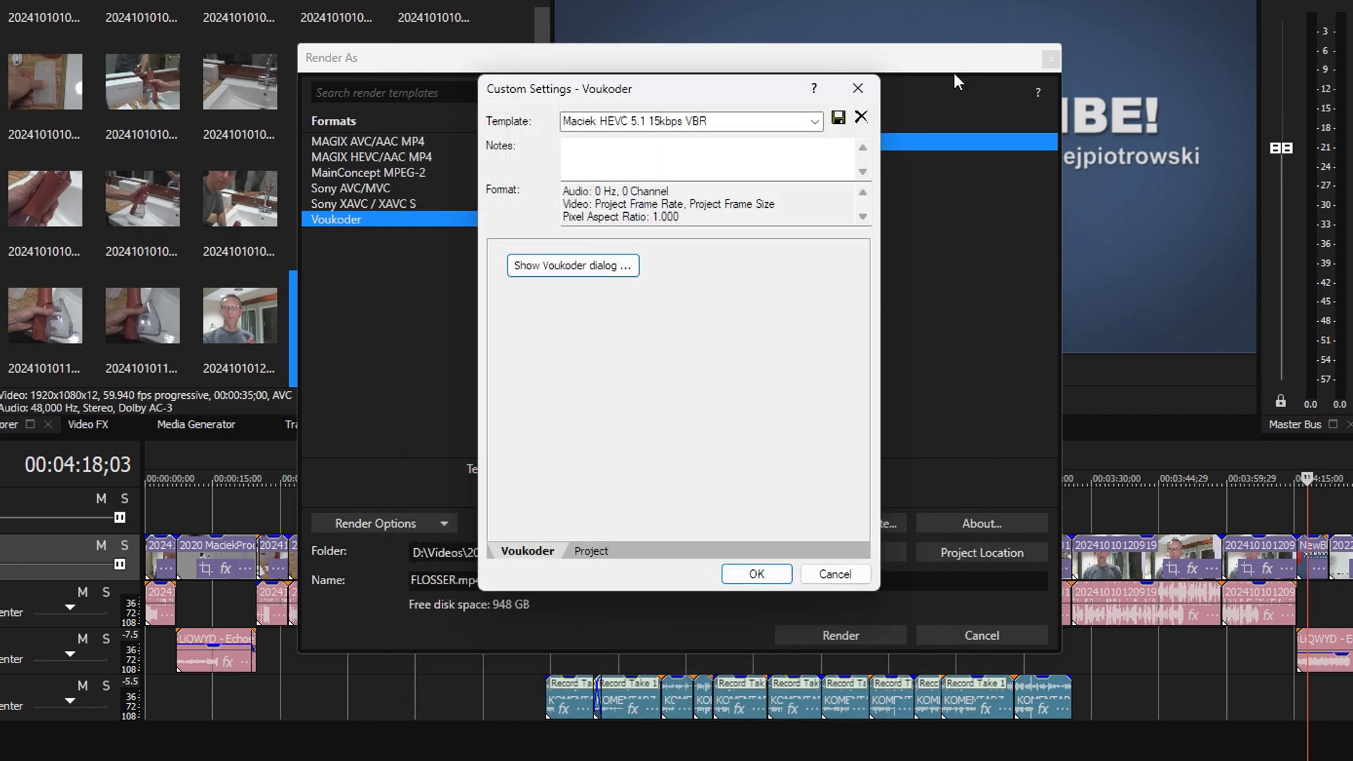
pyautogui.click(838, 575)
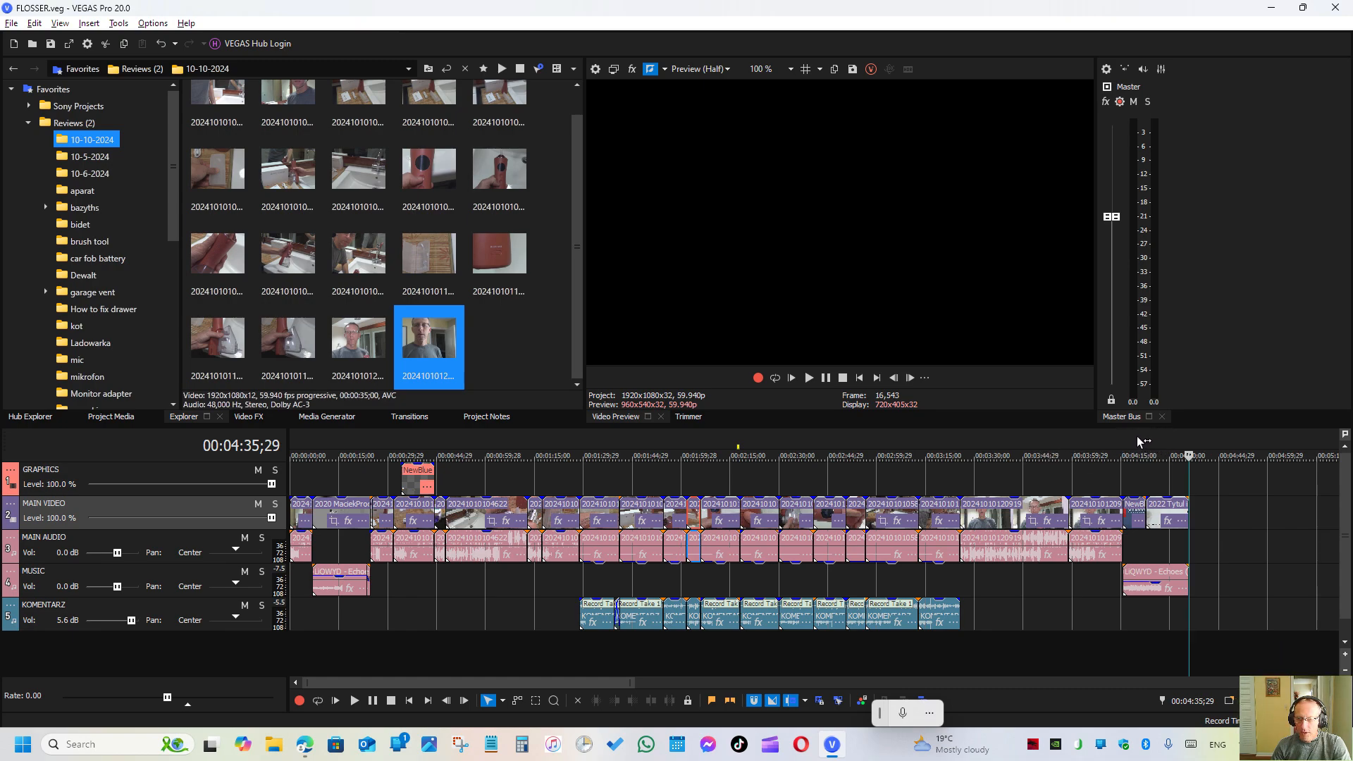
# - Preview the closing title near the end of the timeline at 00:04:32;15
pyautogui.click(1169, 441)
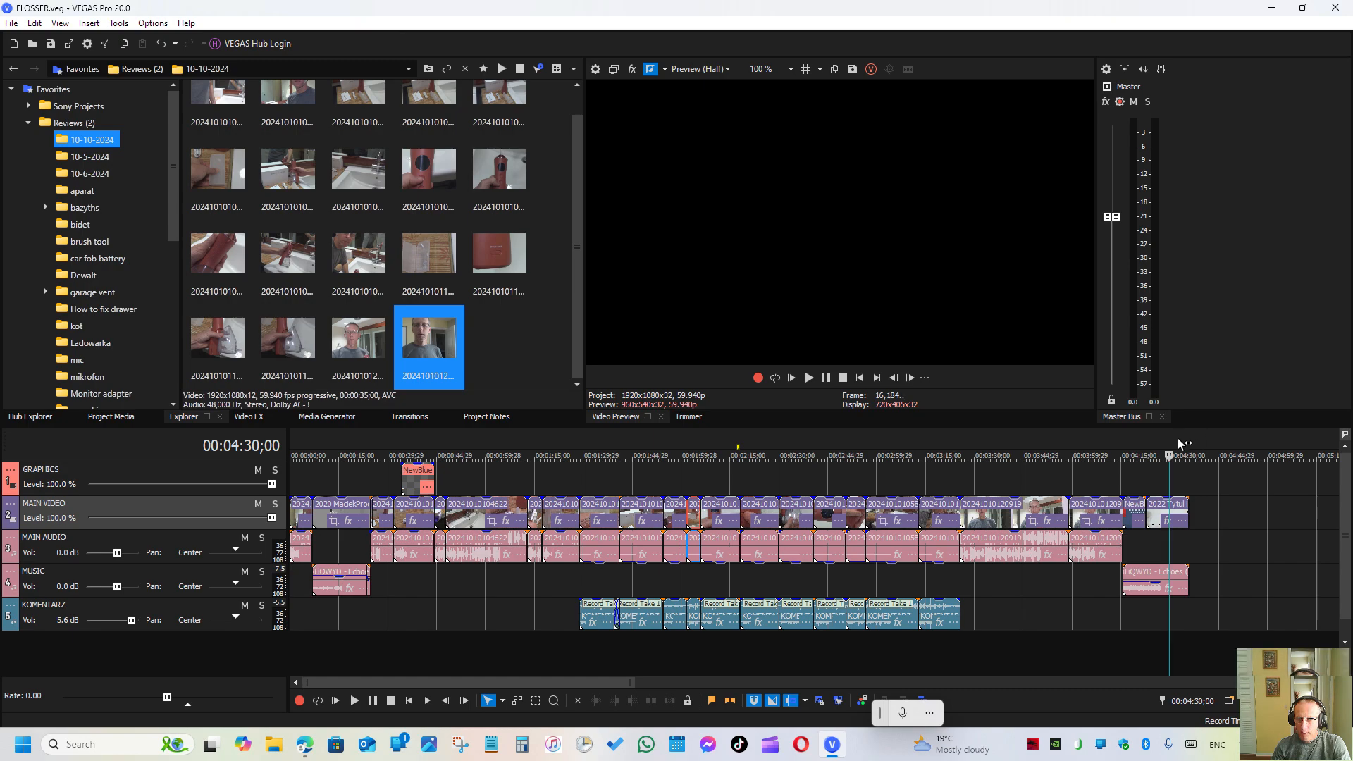
pyautogui.click(1179, 441)
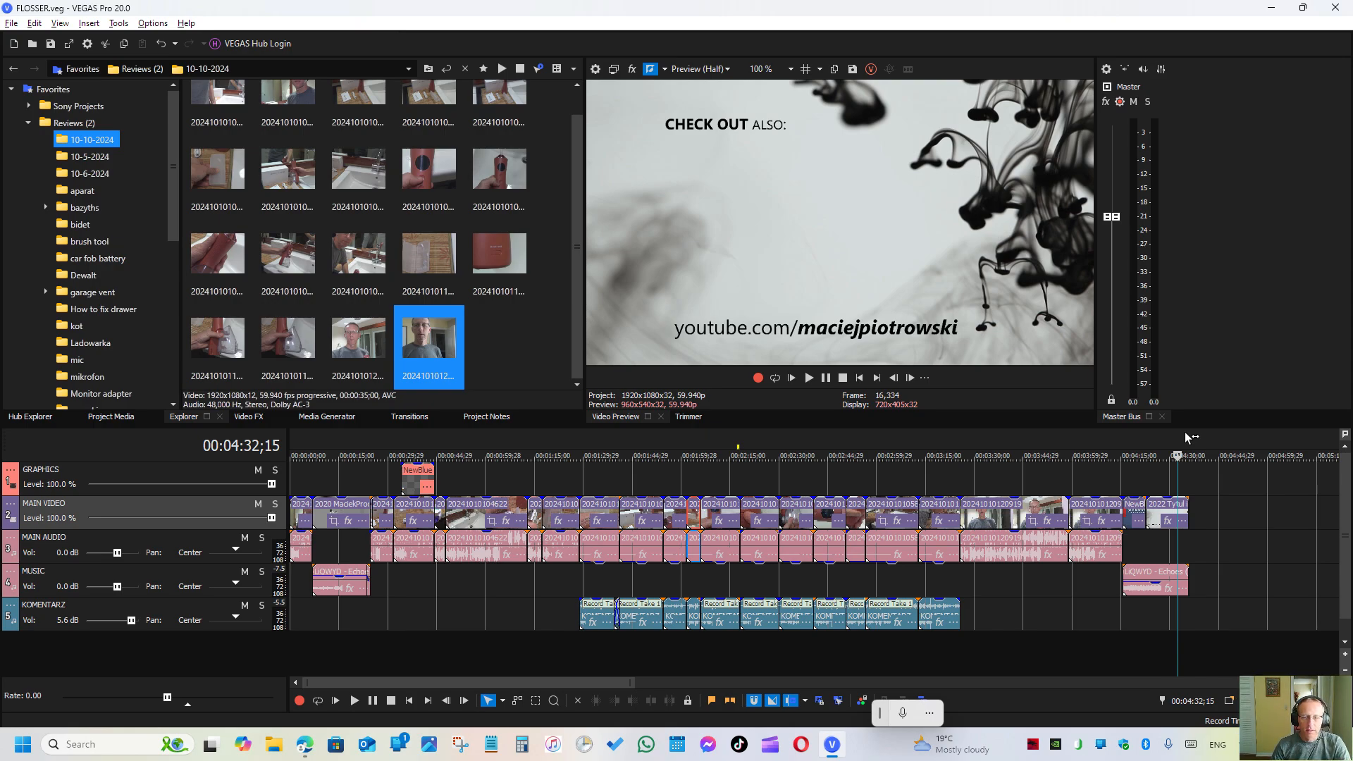
# - Set the Voukoder HEVC 5.1 VBR 5kbps template's bitrate to 5000 kbit and maximum bitrate to 50000 kbit, and render FLOSSER.mp4 to E:\Video Edits
pyautogui.click(11, 22)
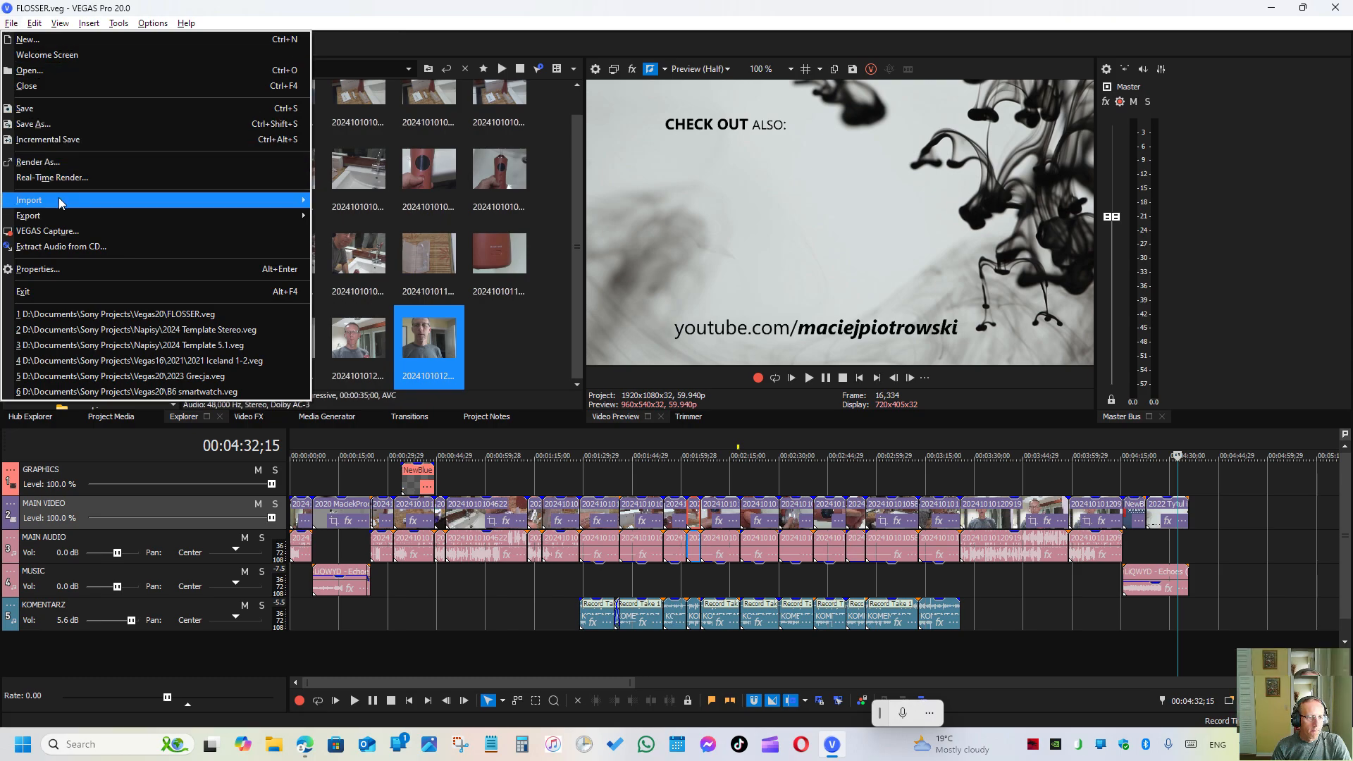
pyautogui.click(55, 164)
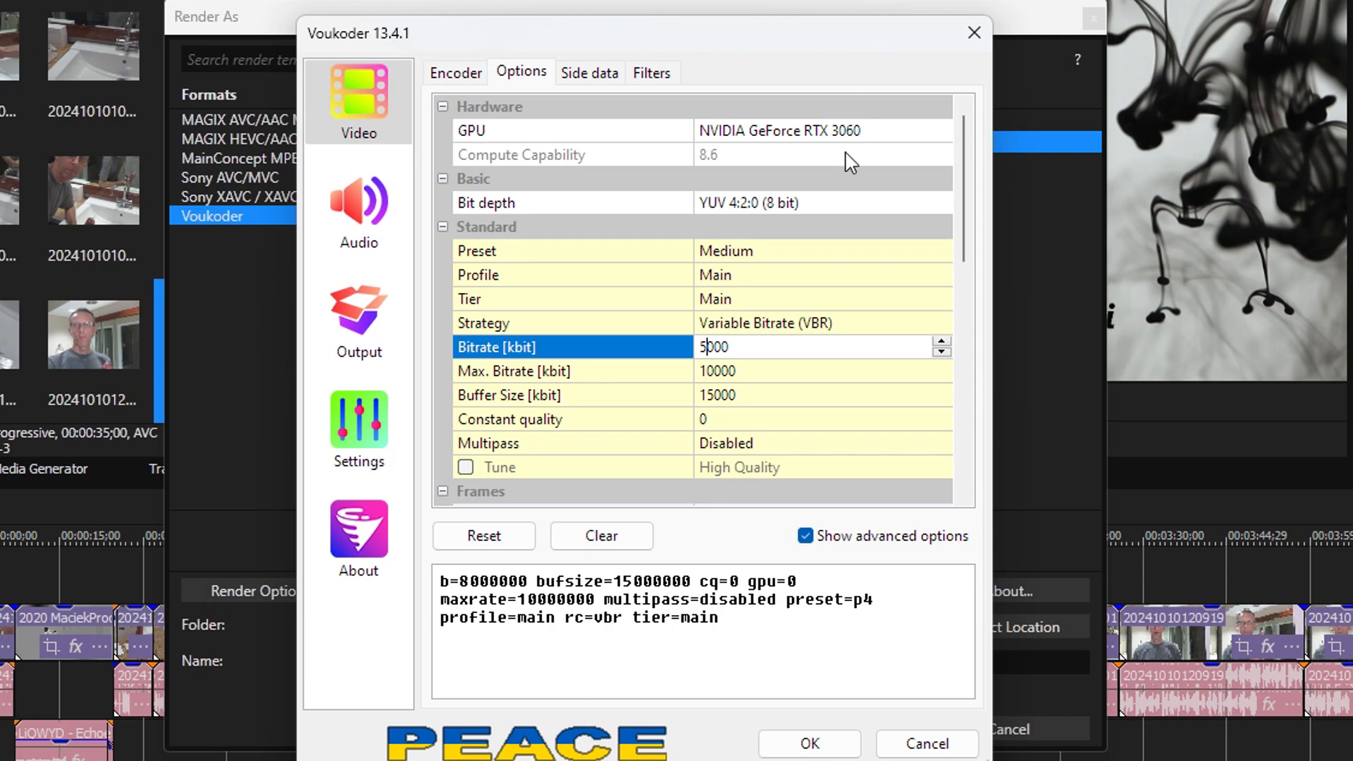
pyautogui.click(703, 371)
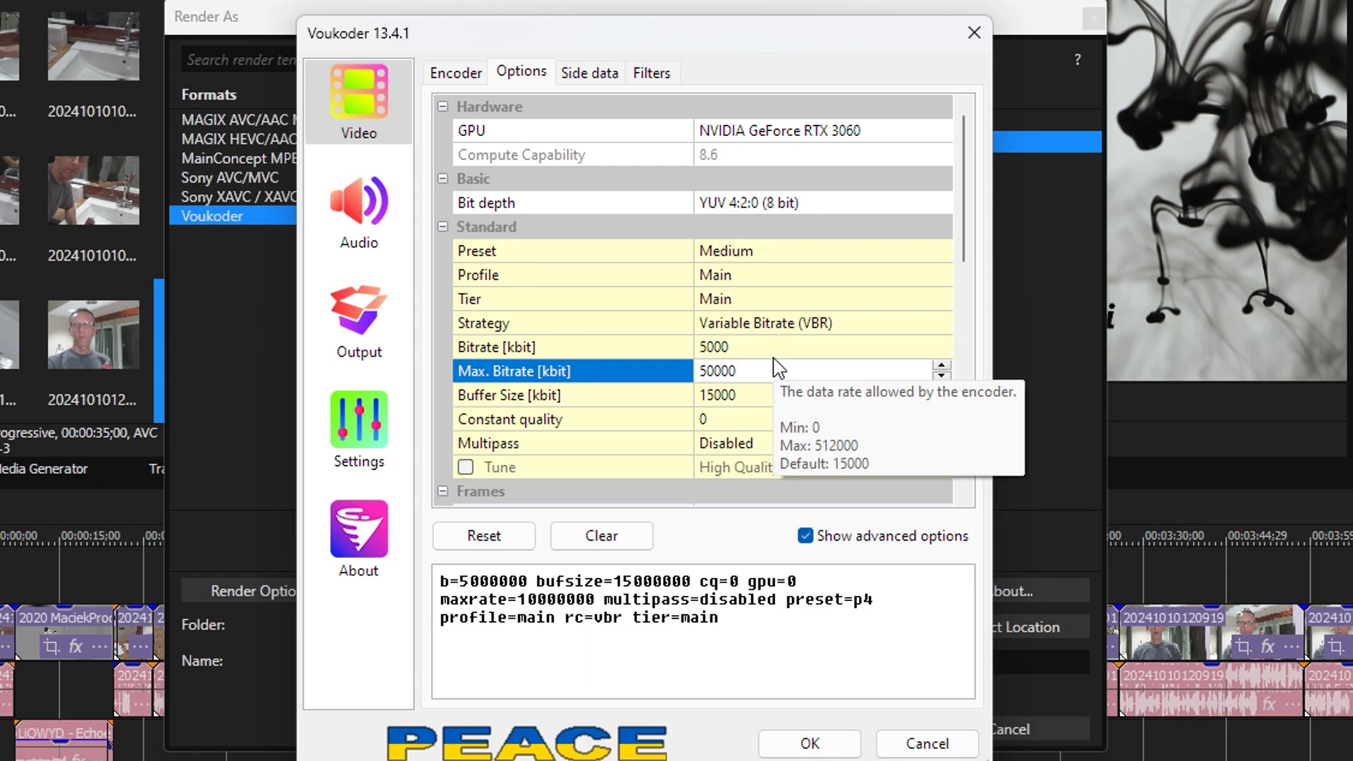
pyautogui.click(838, 742)
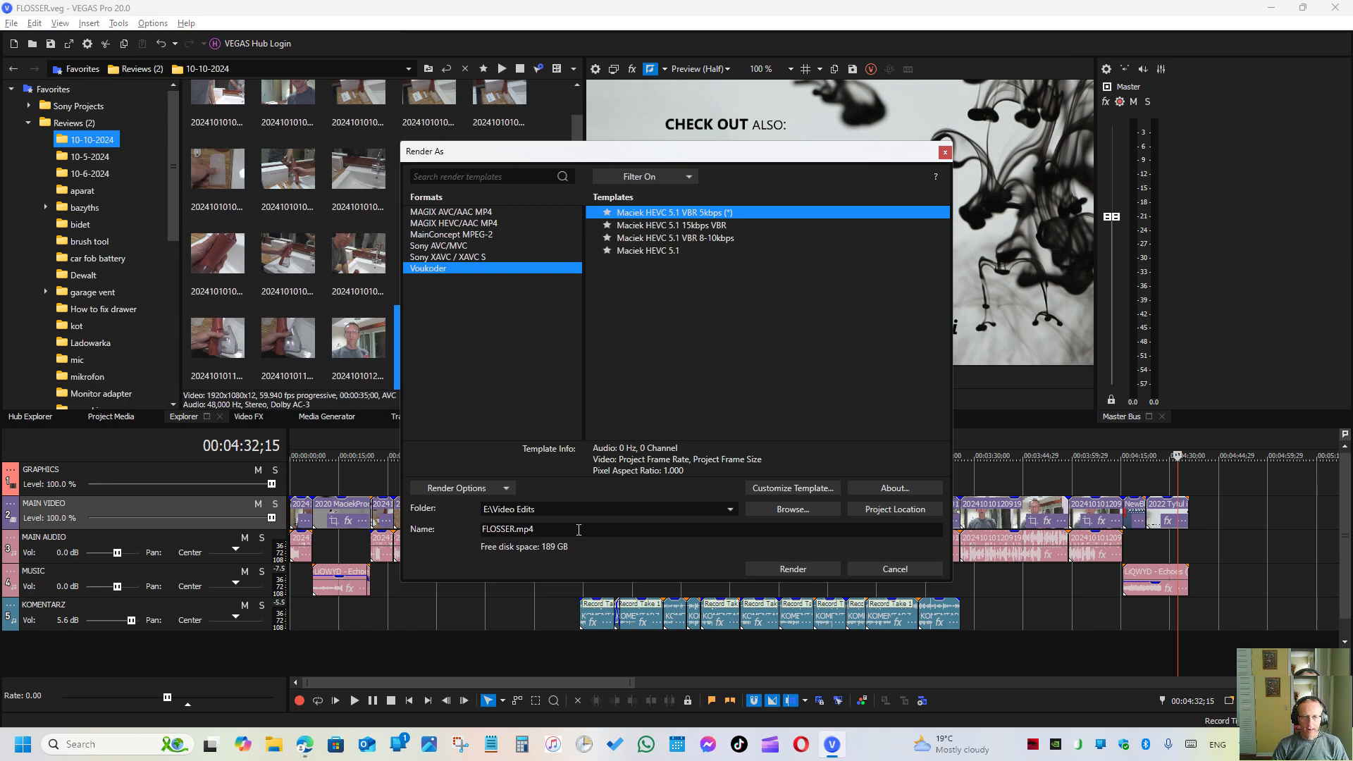
pyautogui.click(769, 572)
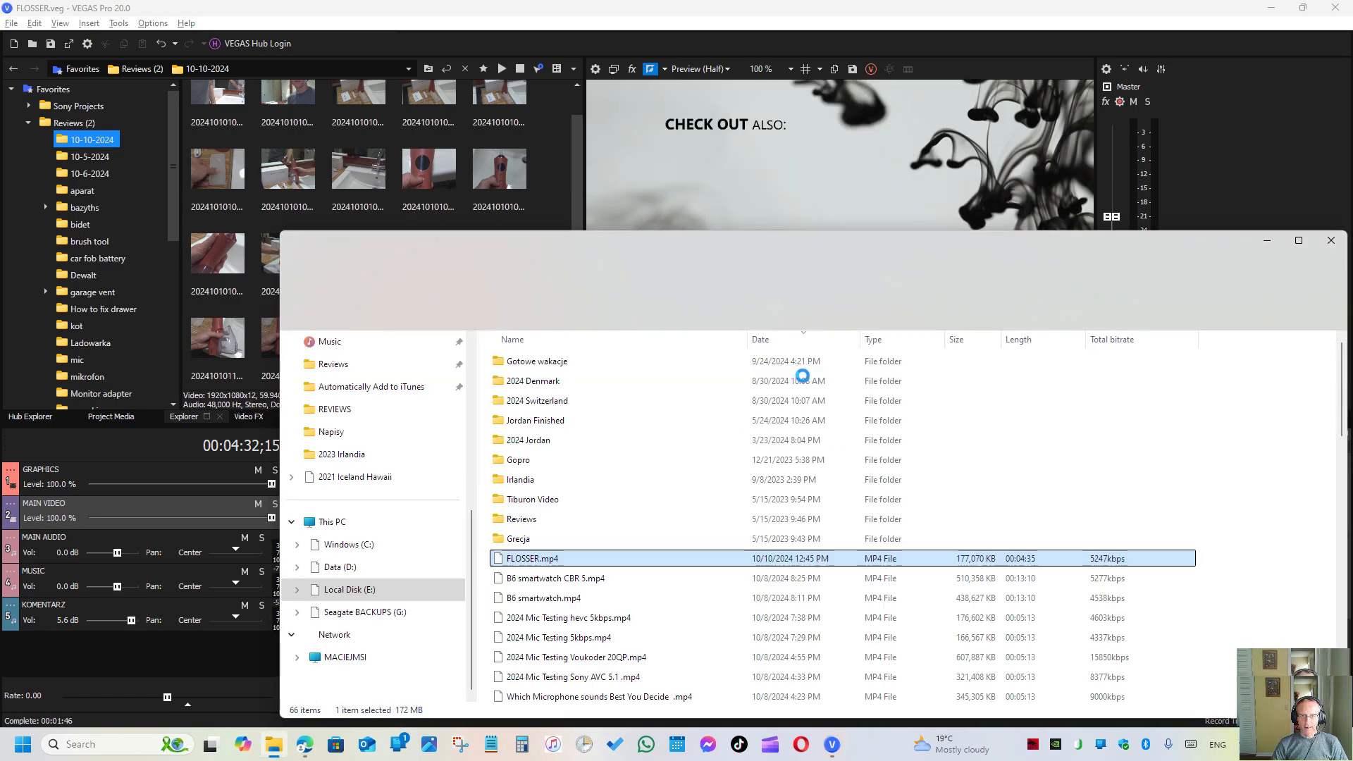
# - Check the rendered FLOSSER.mp4 file's total bitrate in the Video Edits folder, play it briefly in Media Player, and return to the render summary
pyautogui.moveTo(779, 247); pyautogui.dragTo(624, 70)
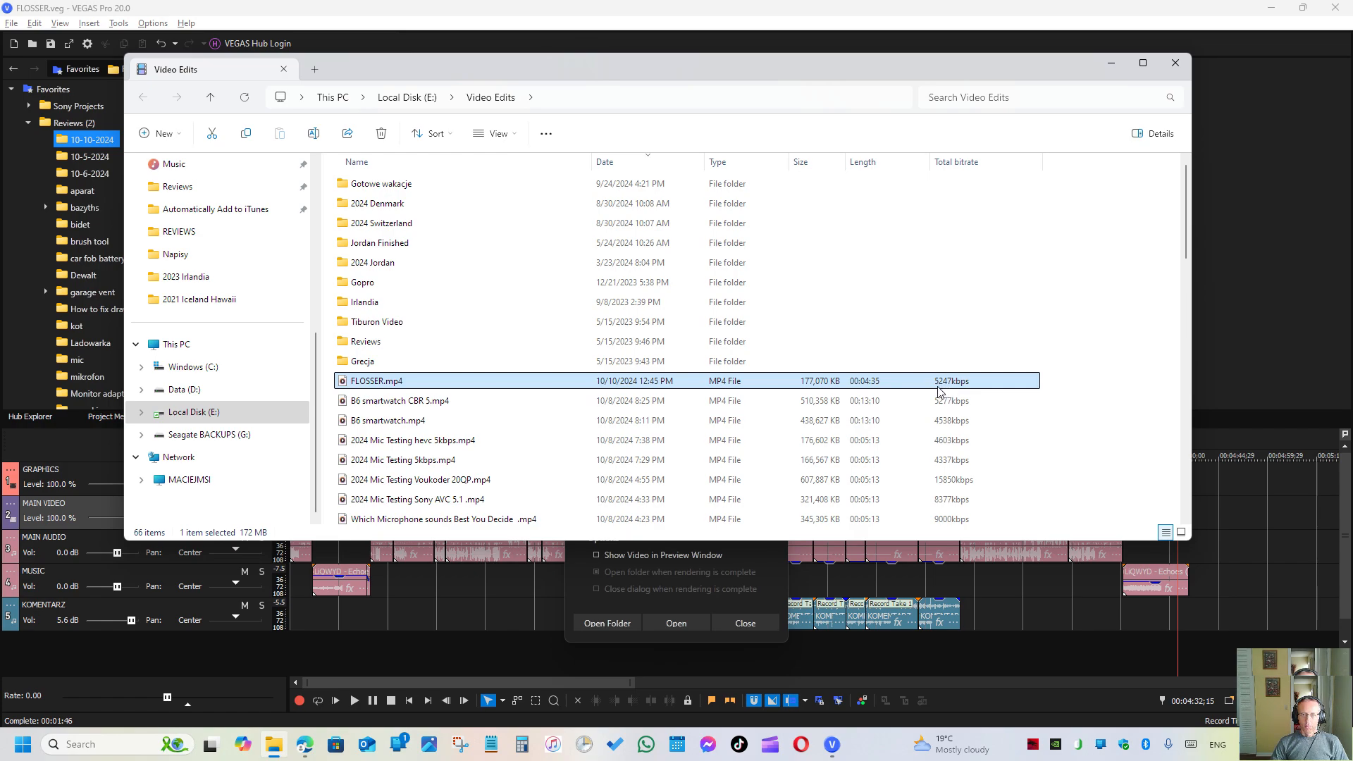
pyautogui.doubleClick(483, 383)
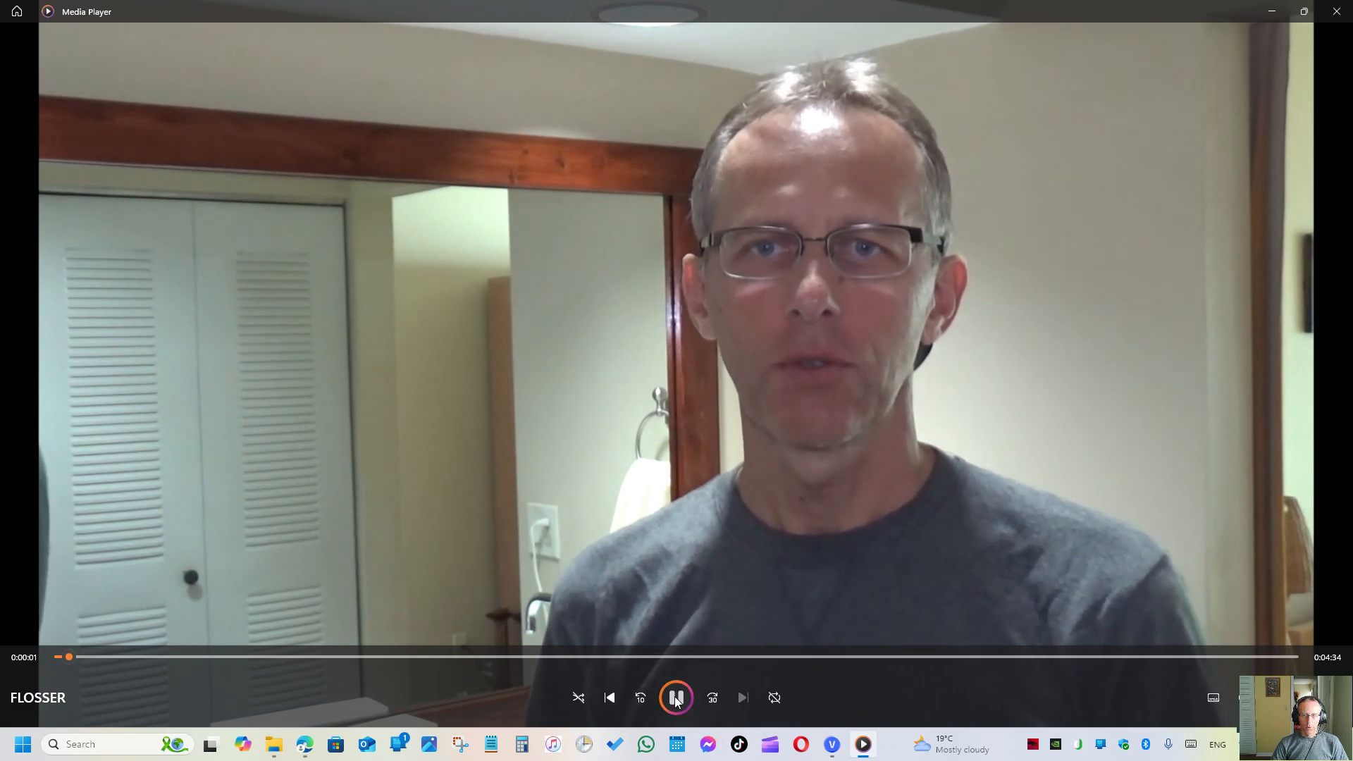
pyautogui.click(674, 699)
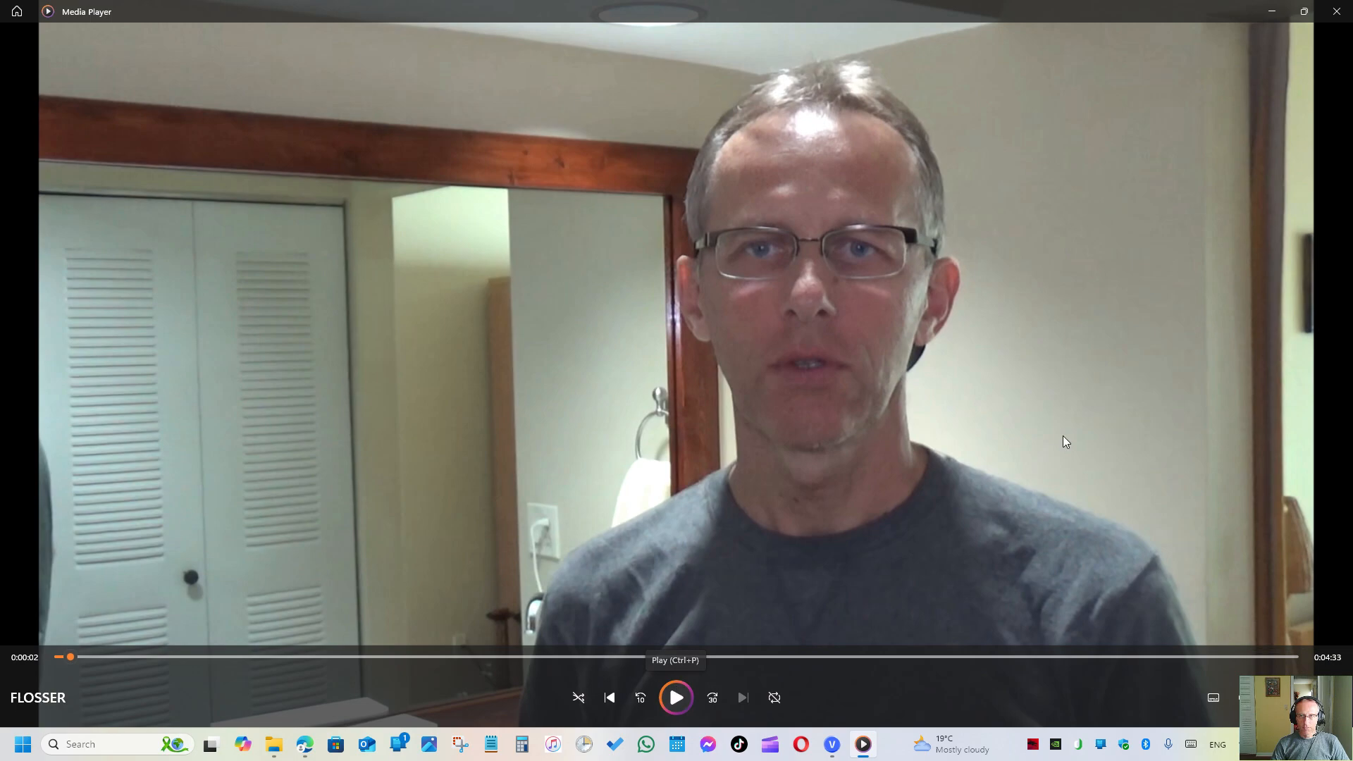
pyautogui.click(1333, 13)
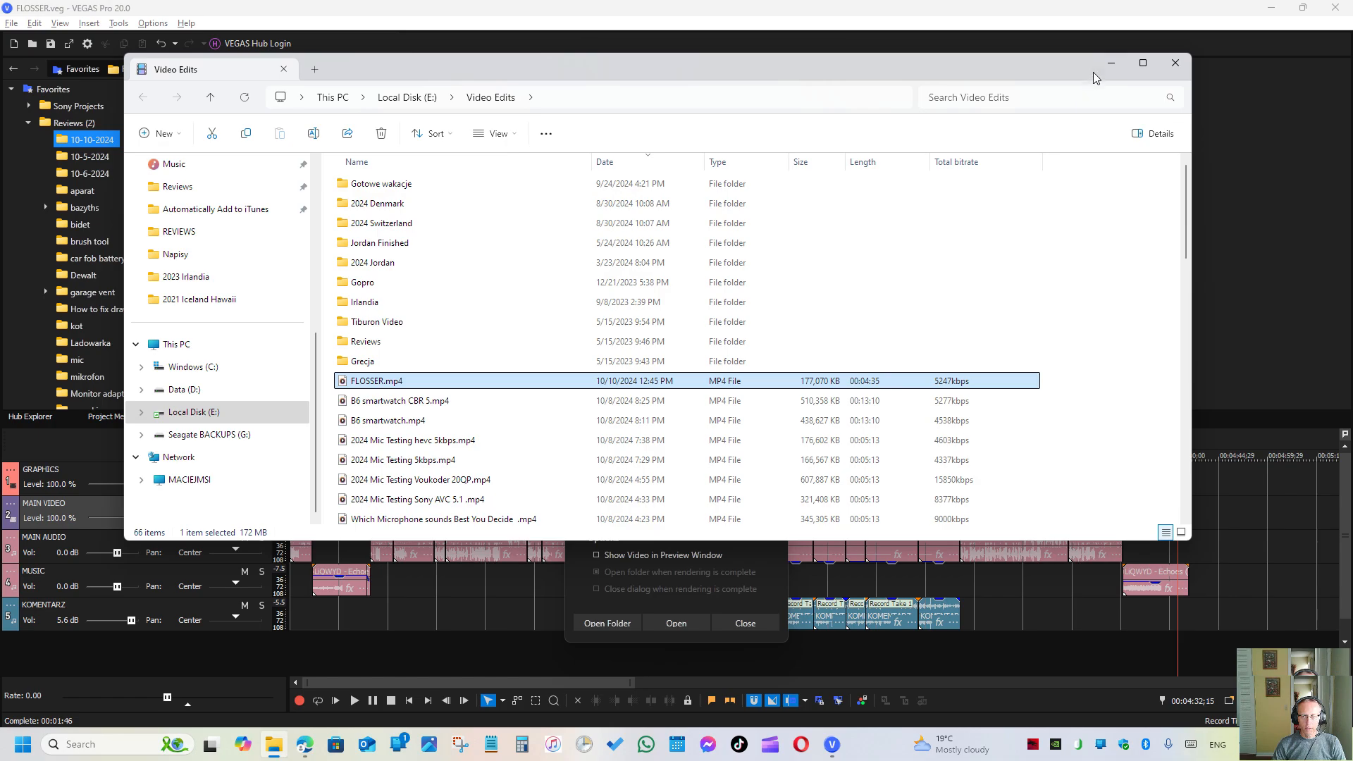
pyautogui.click(1111, 68)
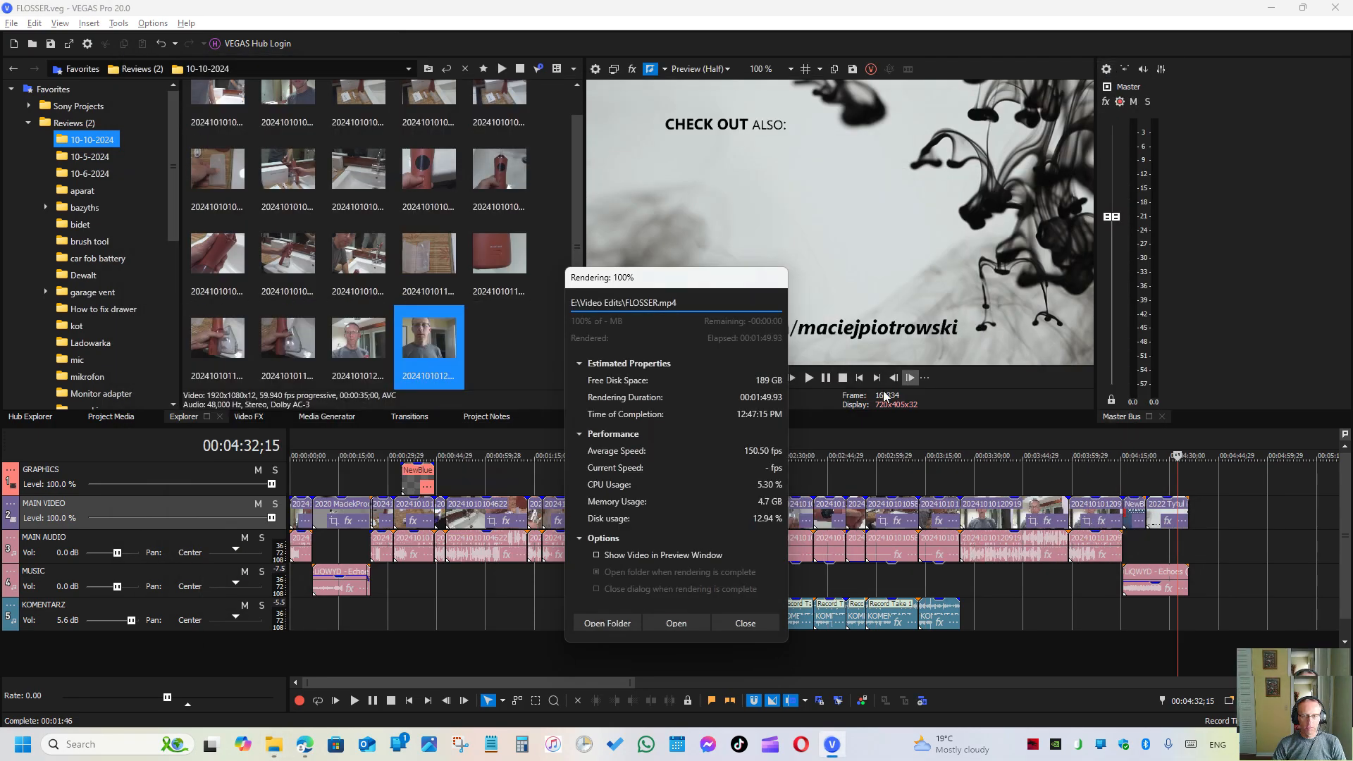